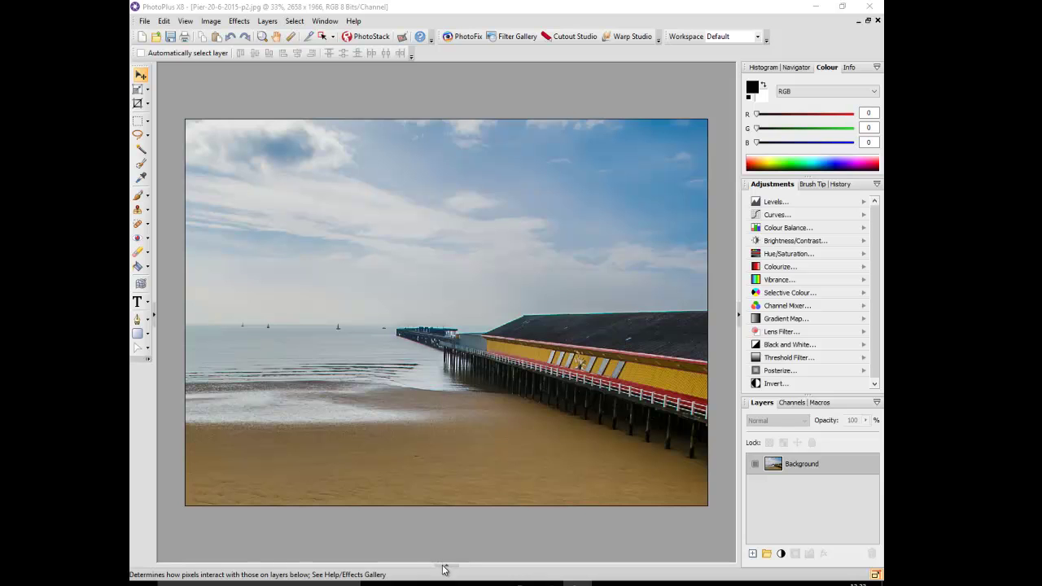
- Compare the open documents by switching to Untitled1 and back to Pier-20-6-2015-p2.jpg
{"action": "left_click", "coordinate": [447, 565]}
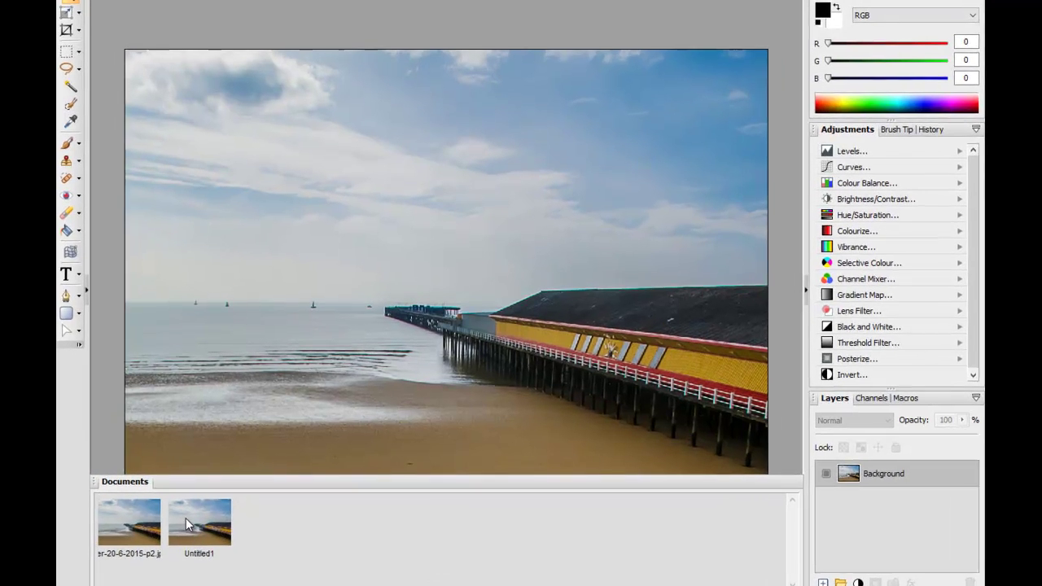
{"action": "left_click", "coordinate": [185, 518]}
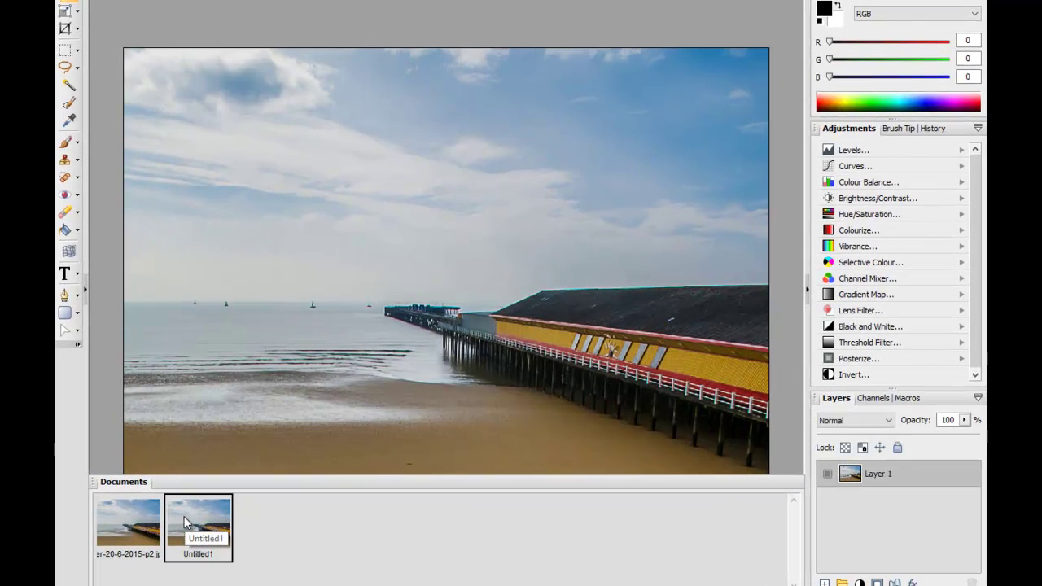
{"action": "left_click", "coordinate": [134, 525]}
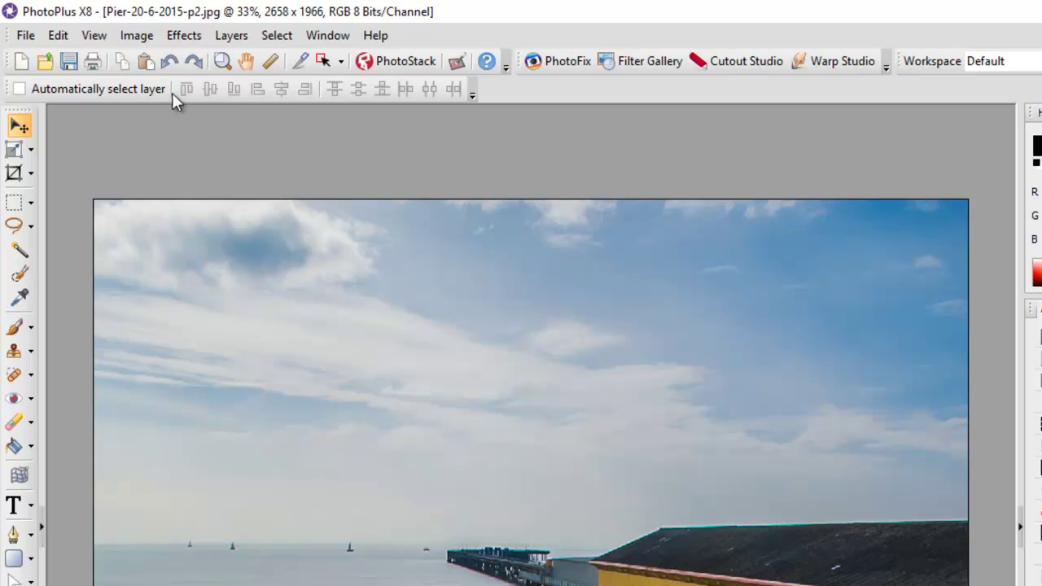
{"action": "left_click", "coordinate": [137, 37]}
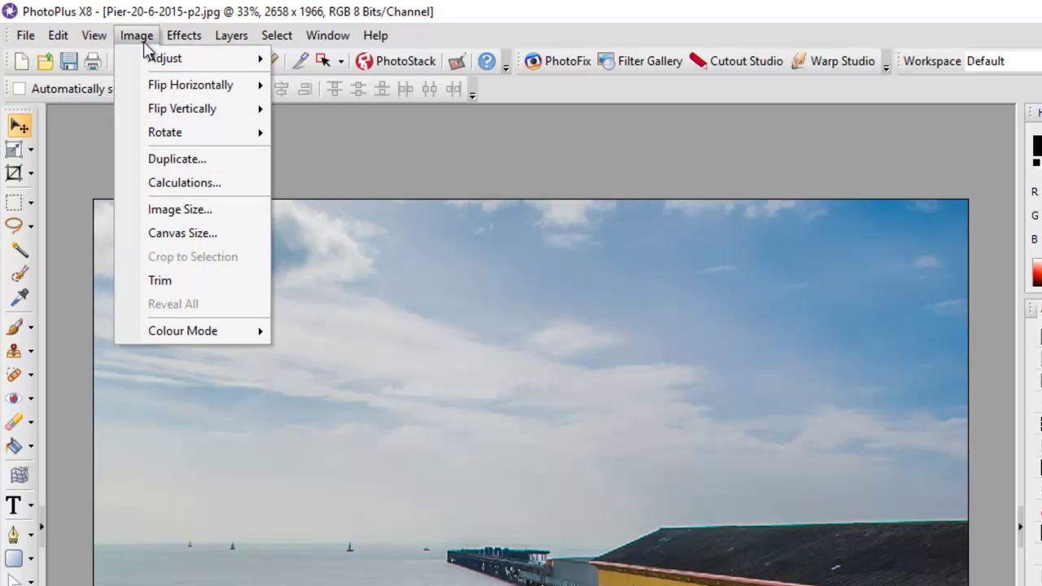
{"action": "mouse_move", "coordinate": [174, 65]}
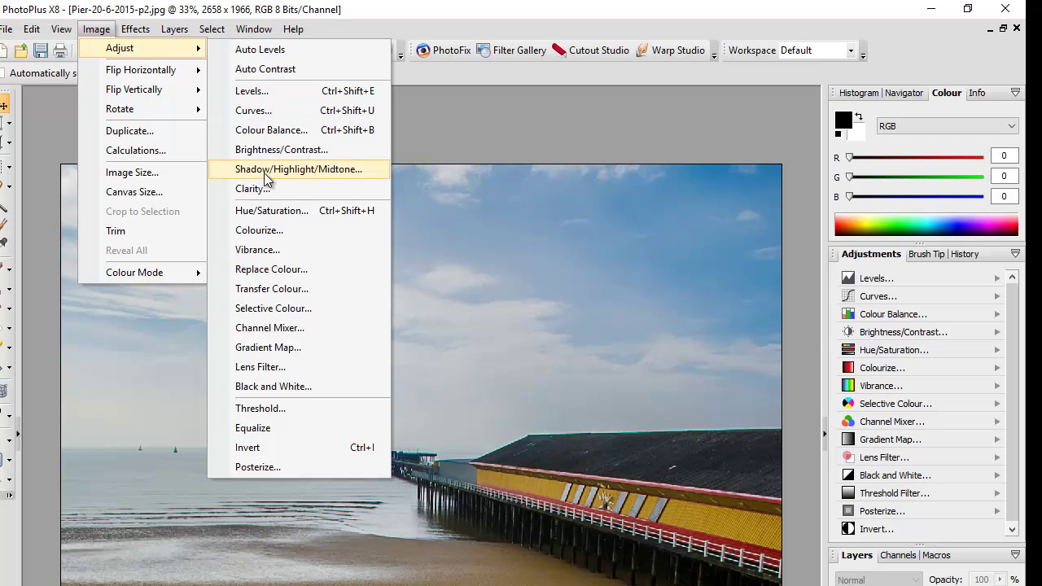
{"action": "left_click", "coordinate": [252, 95]}
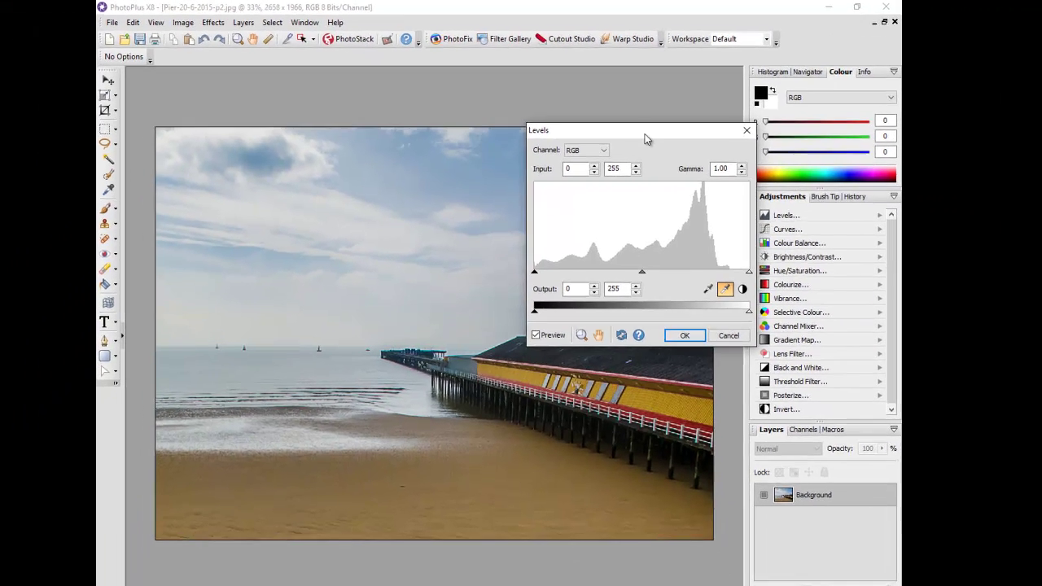
{"action": "left_click_drag", "start_coordinate": [693, 169], "coordinate": [652, 152]}
{"action": "left_click_drag", "start_coordinate": [606, 118], "coordinate": [567, 99]}
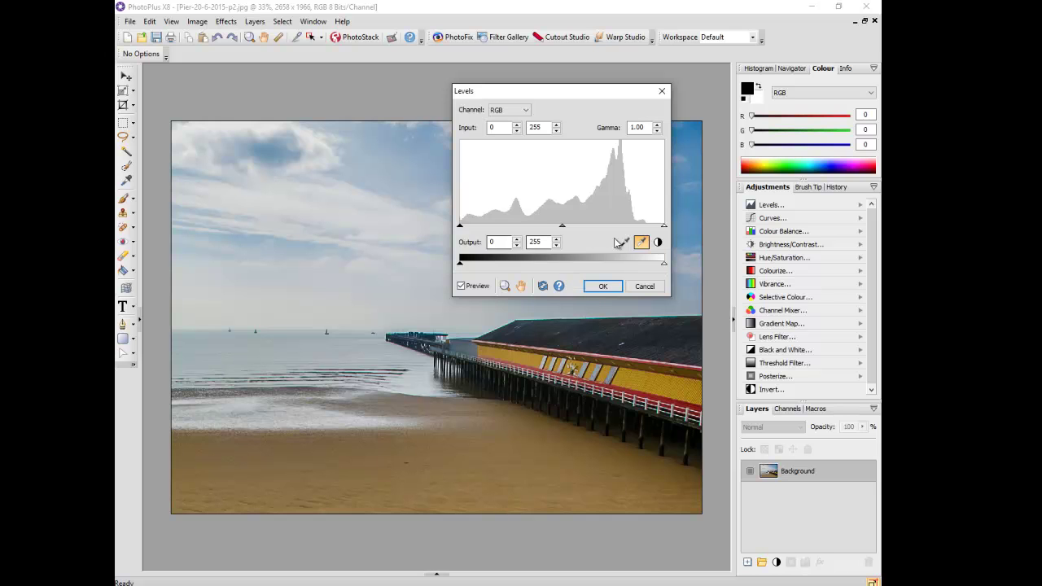
{"action": "left_click_drag", "start_coordinate": [537, 92], "coordinate": [625, 126]}
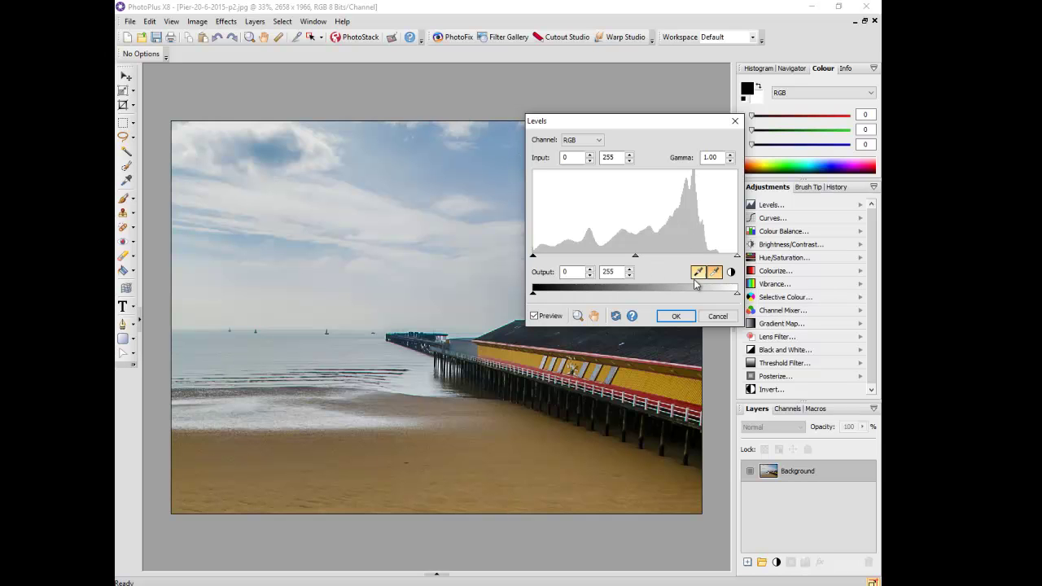
{"action": "left_click", "coordinate": [718, 317]}
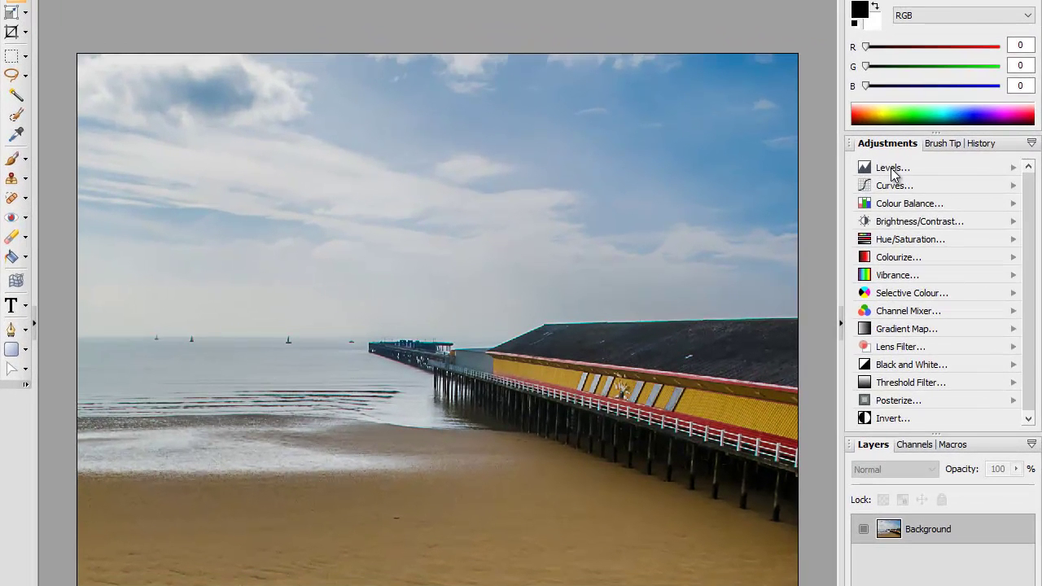
- Try a Levels adjustment layer above the Background layer, and undo it
{"action": "left_click", "coordinate": [892, 169]}
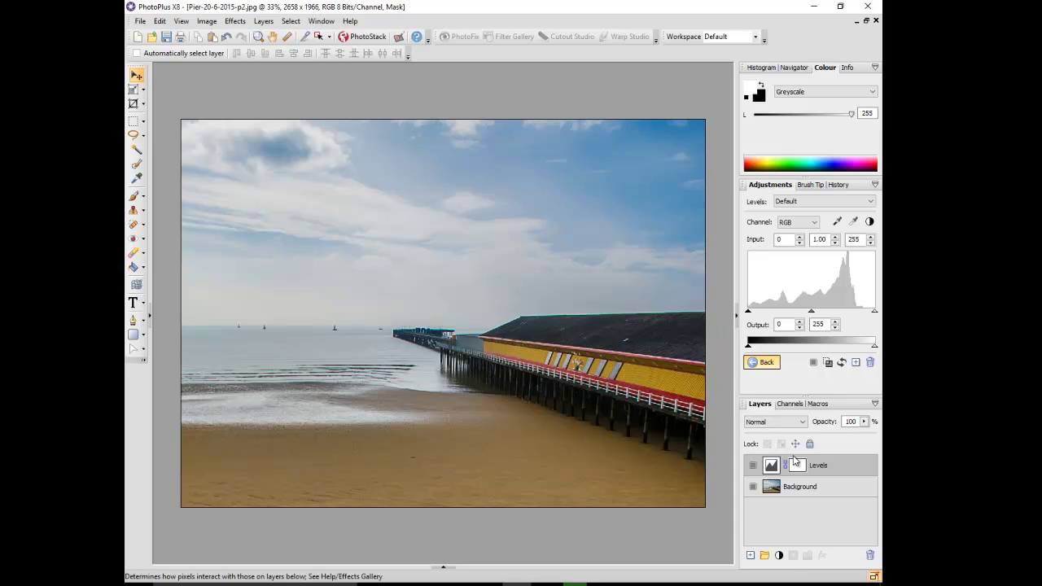
{"action": "left_click", "coordinate": [226, 38]}
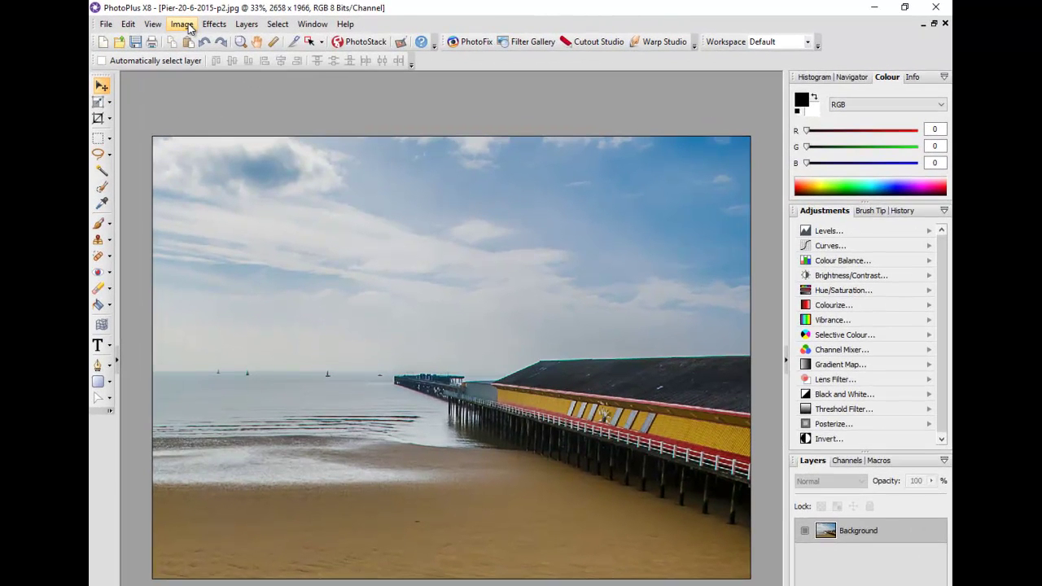
- Apply a Levels adjustment directly to the Background layer with the gamma set to 0.70
{"action": "left_click", "coordinate": [186, 26]}
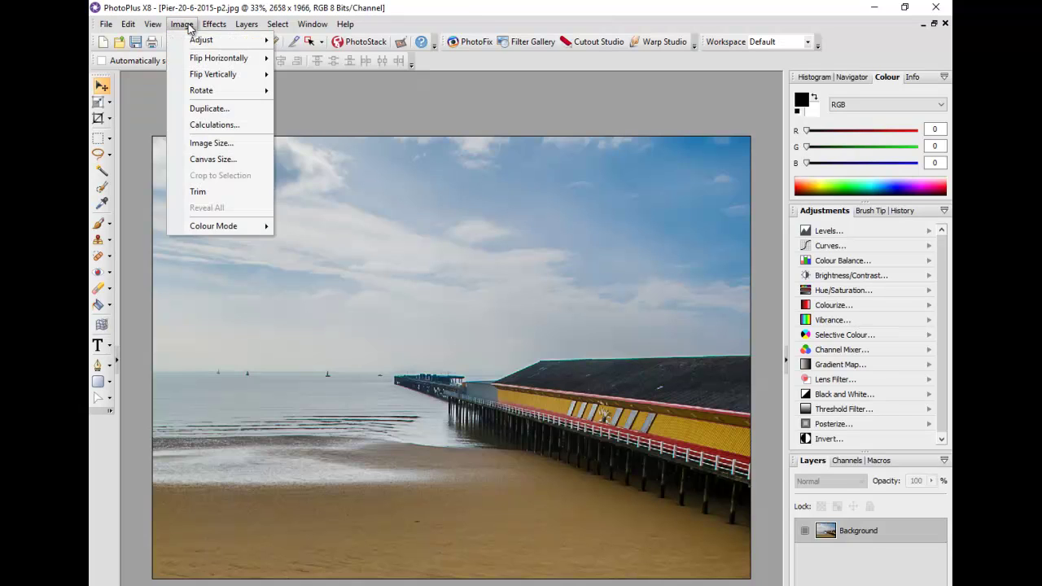
{"action": "mouse_move", "coordinate": [219, 41]}
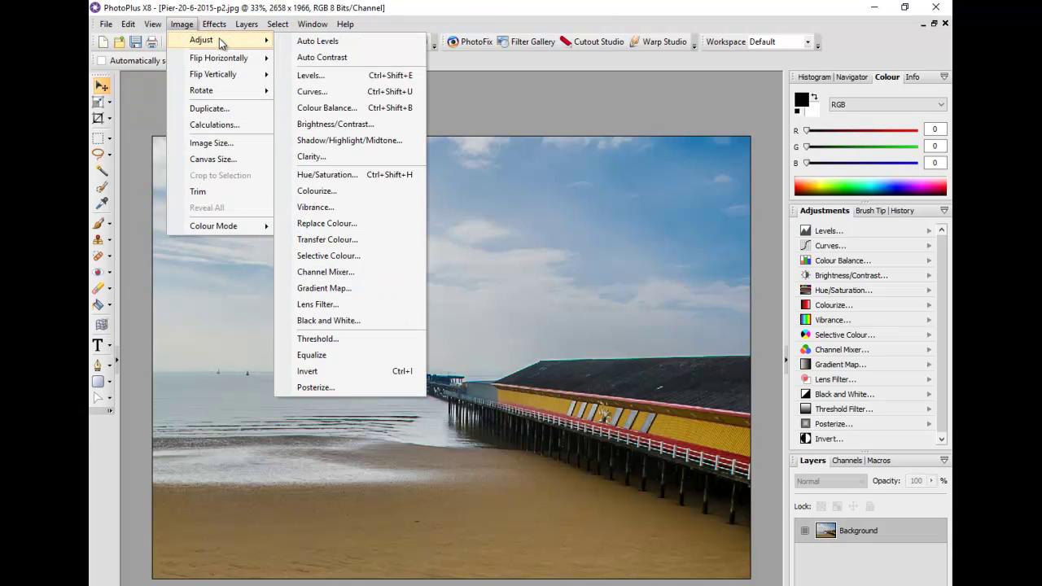
{"action": "left_click", "coordinate": [305, 74]}
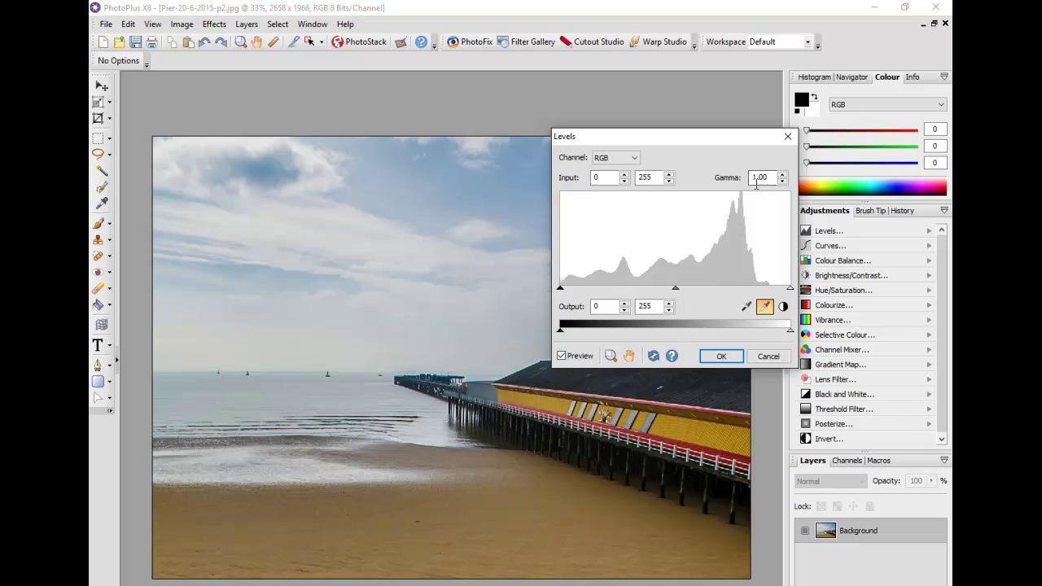
{"action": "left_click_drag", "start_coordinate": [674, 288], "coordinate": [691, 291]}
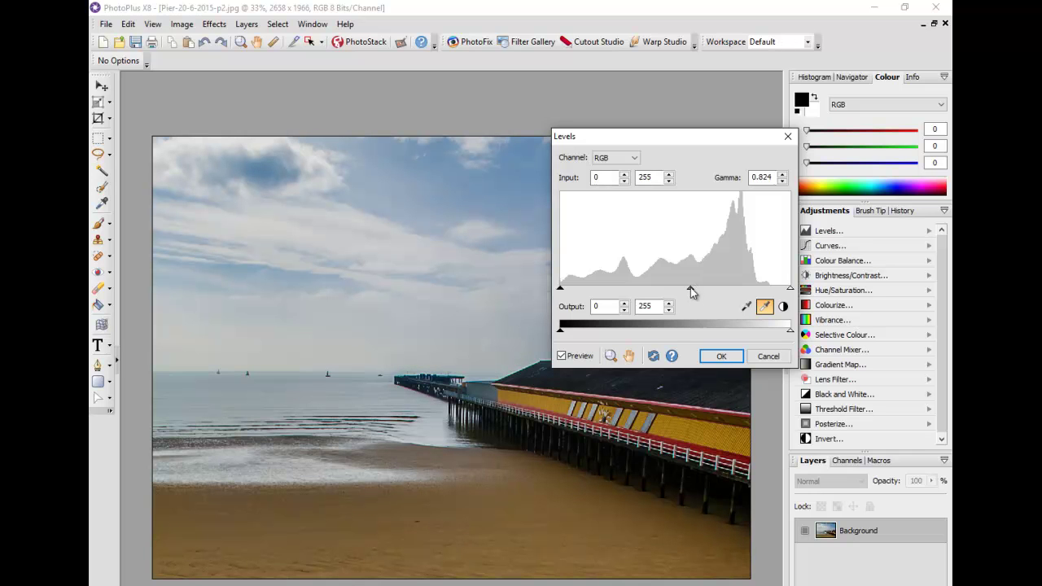
{"action": "left_click_drag", "start_coordinate": [692, 290], "coordinate": [698, 291]}
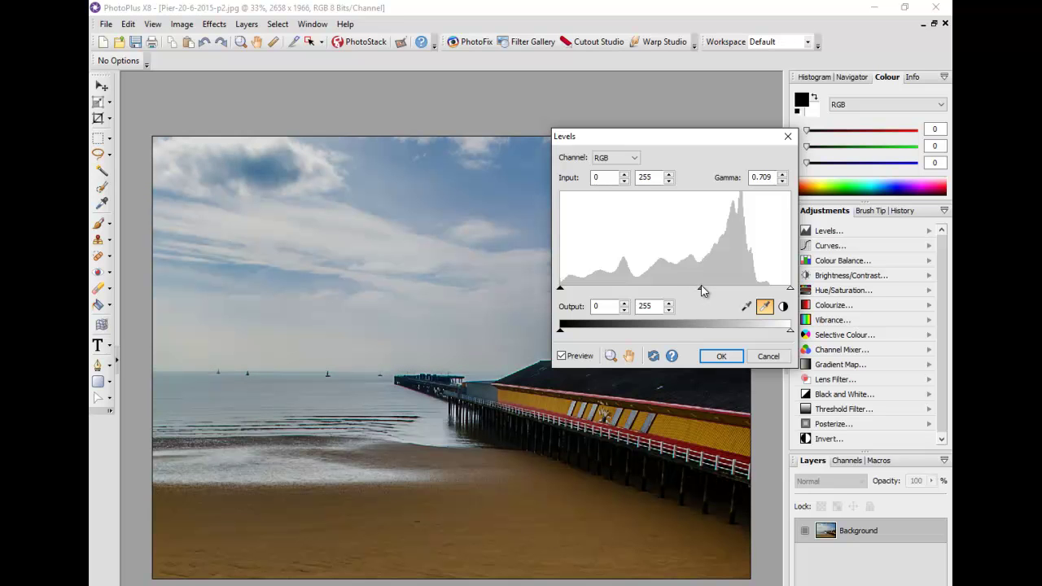
{"action": "double_click", "coordinate": [761, 177]}
{"action": "type", "text": ".70"}
{"action": "left_click", "coordinate": [721, 358]}
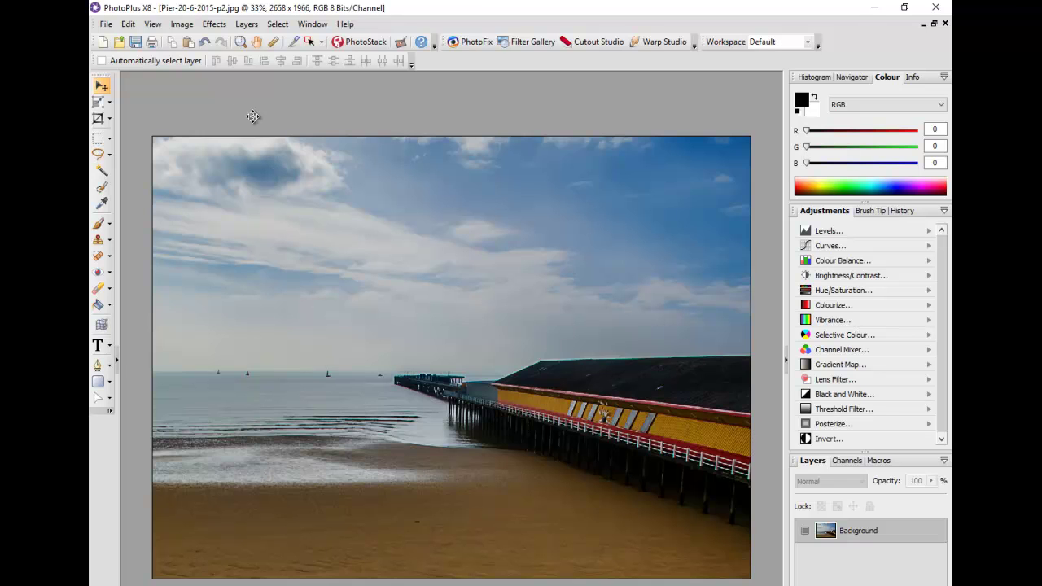
- Apply a Vibrance adjustment of 50 directly to the pier photo's Background layer
{"action": "left_click", "coordinate": [179, 25]}
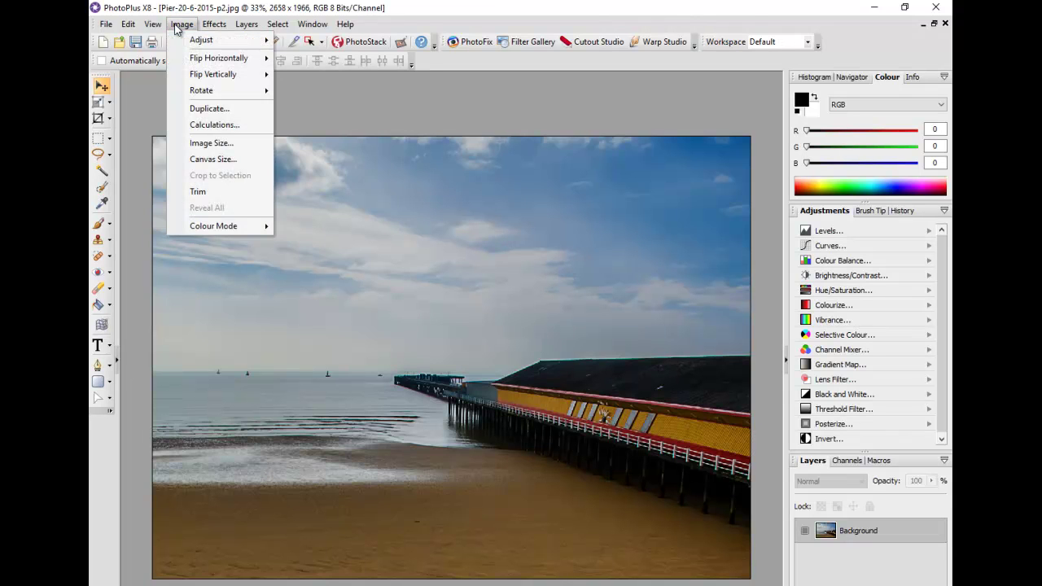
{"action": "mouse_move", "coordinate": [200, 42]}
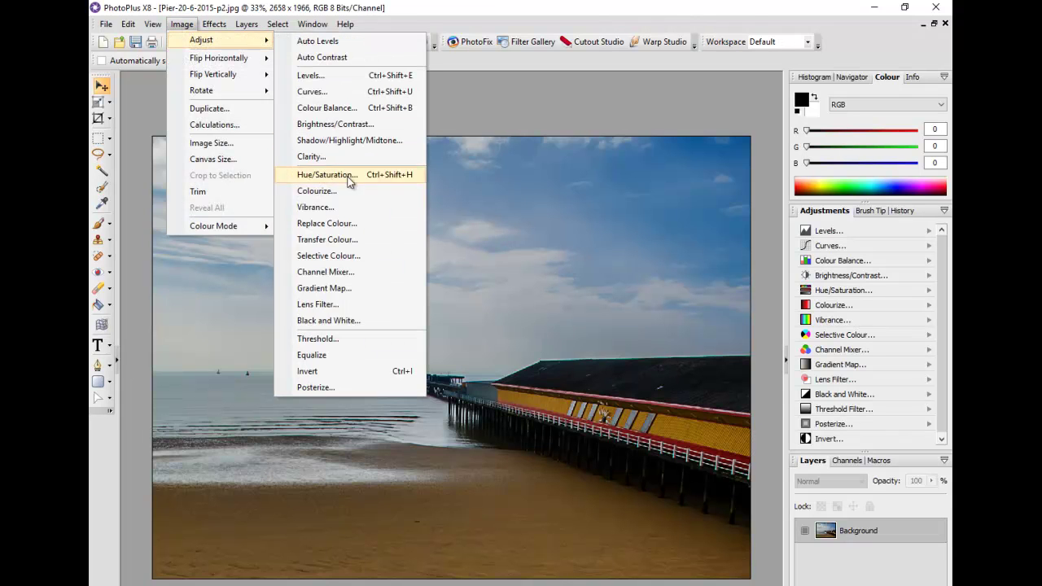
{"action": "left_click", "coordinate": [313, 206]}
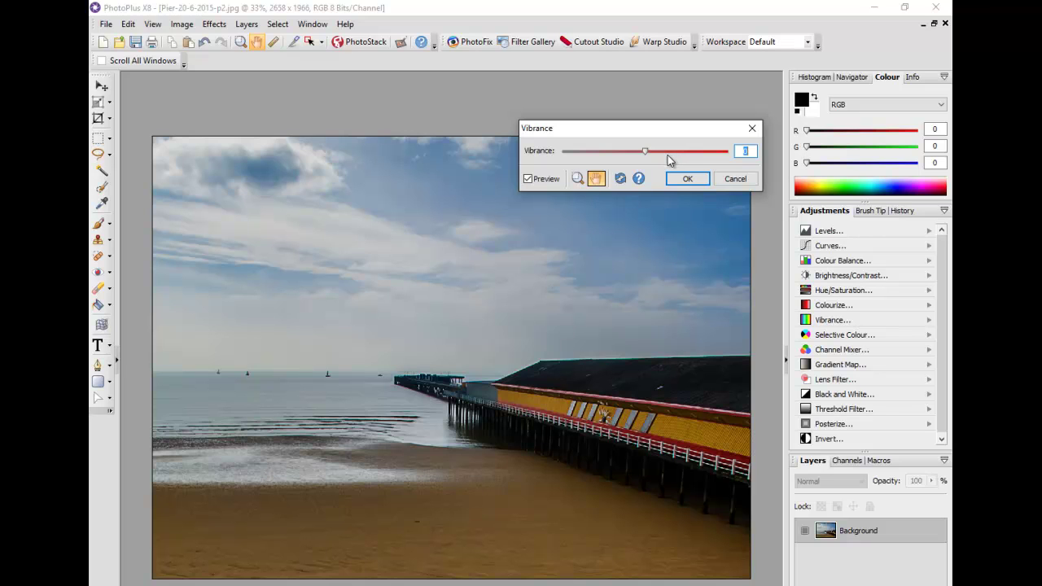
{"action": "left_click_drag", "start_coordinate": [644, 153], "coordinate": [688, 159]}
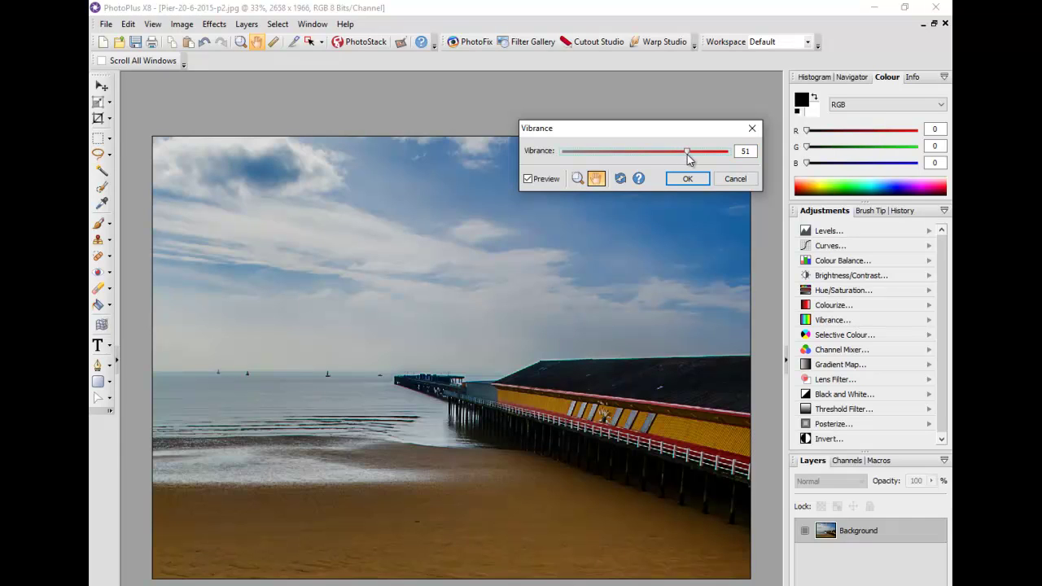
{"action": "left_click_drag", "start_coordinate": [688, 158], "coordinate": [686, 158]}
{"action": "double_click", "coordinate": [744, 151]}
{"action": "type", "text": "50"}
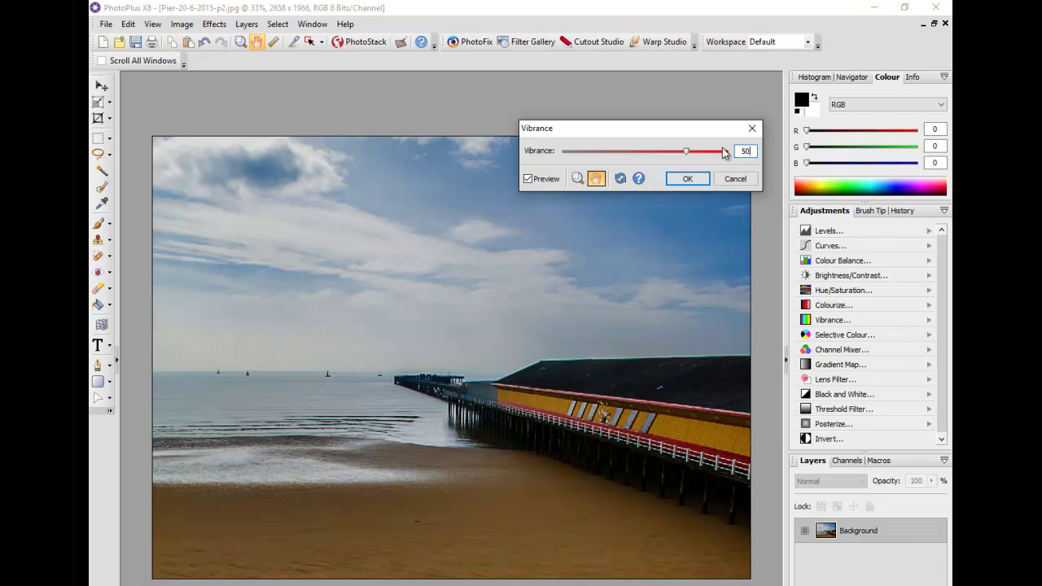
{"action": "left_click", "coordinate": [689, 179]}
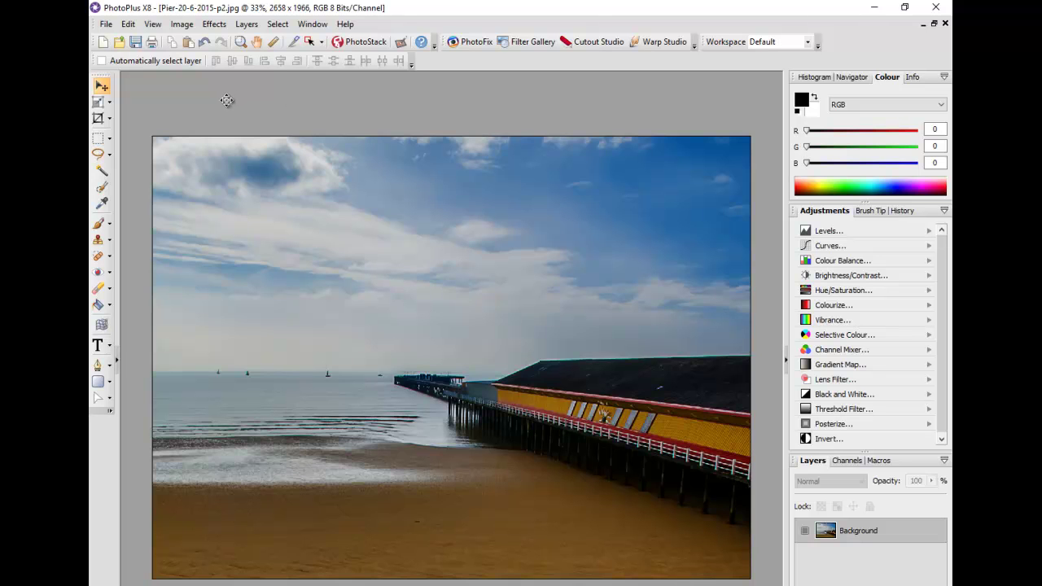
- Apply a Lens Filter directly to the photo using the Cool Filter 2 preset with the density lowered below 50
{"action": "left_click", "coordinate": [180, 27]}
{"action": "mouse_move", "coordinate": [231, 39]}
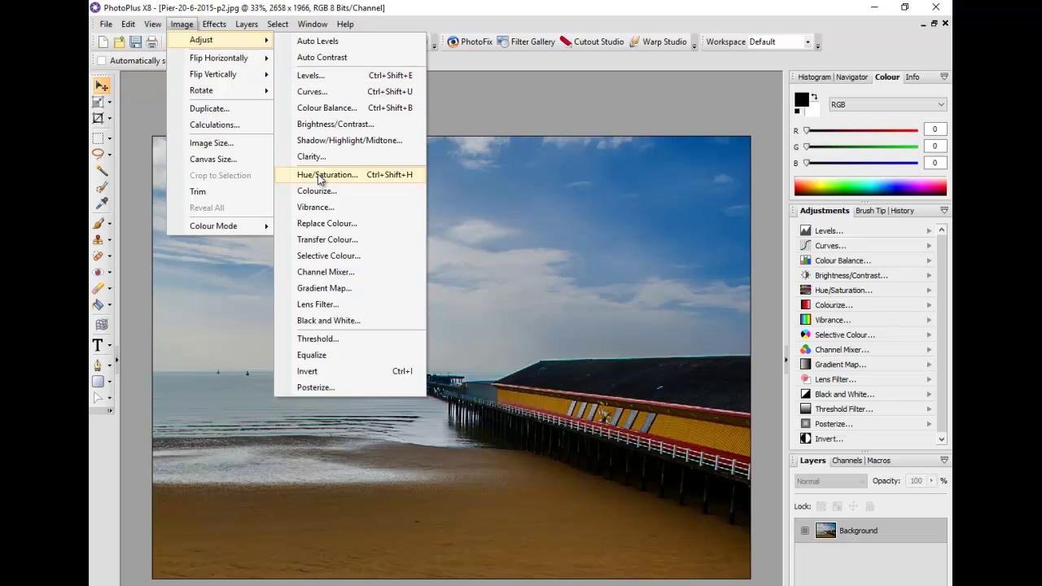
{"action": "left_click", "coordinate": [329, 305]}
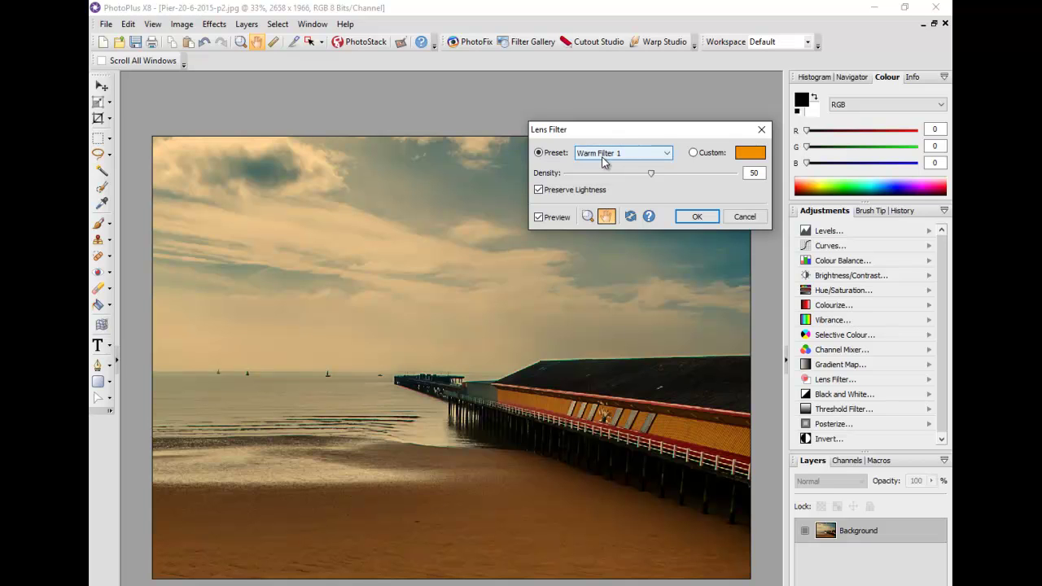
{"action": "left_click", "coordinate": [668, 154]}
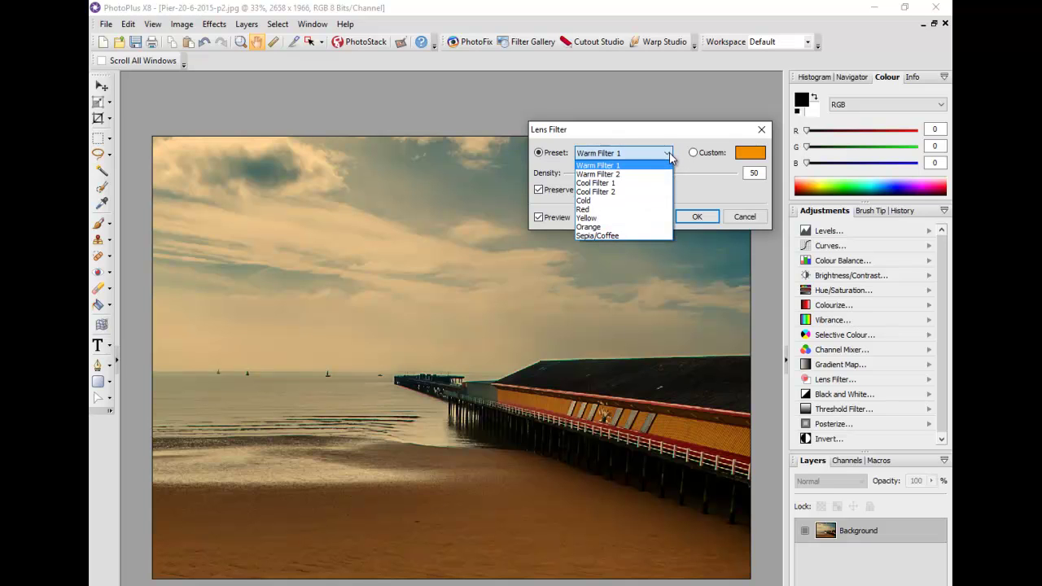
{"action": "left_click", "coordinate": [616, 192]}
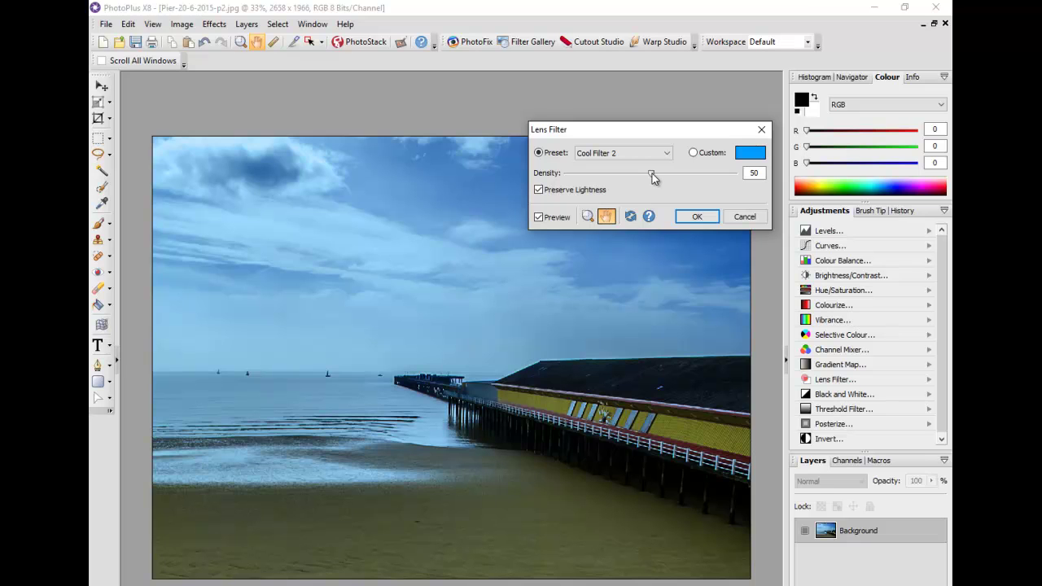
{"action": "left_click_drag", "start_coordinate": [653, 178], "coordinate": [616, 182]}
{"action": "left_click", "coordinate": [697, 218]}
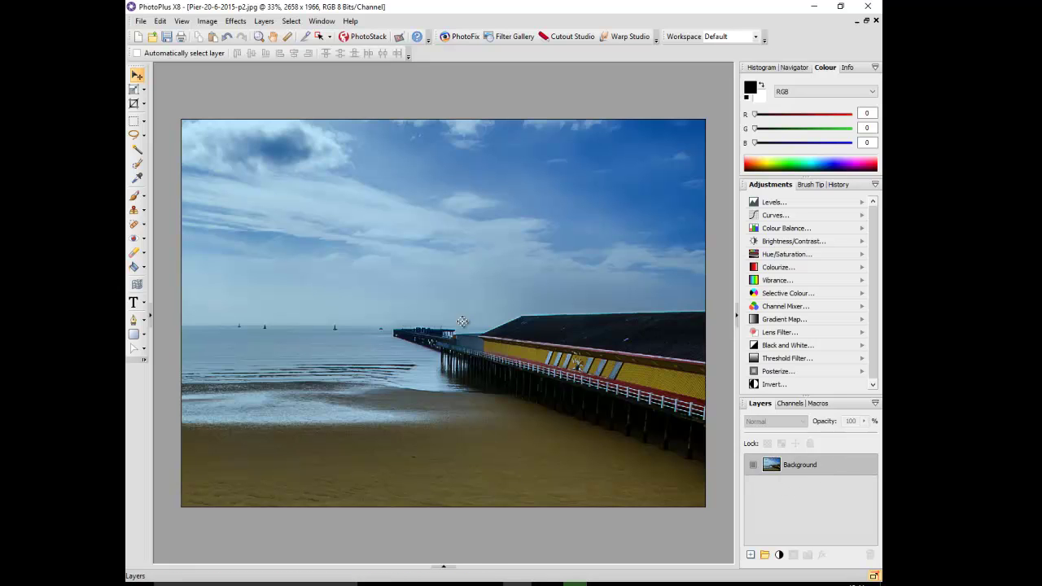
- Switch to Untitled1 and add a Levels adjustment layer above Layer 1 with the gamma lowered to 0.775
{"action": "left_click", "coordinate": [444, 566]}
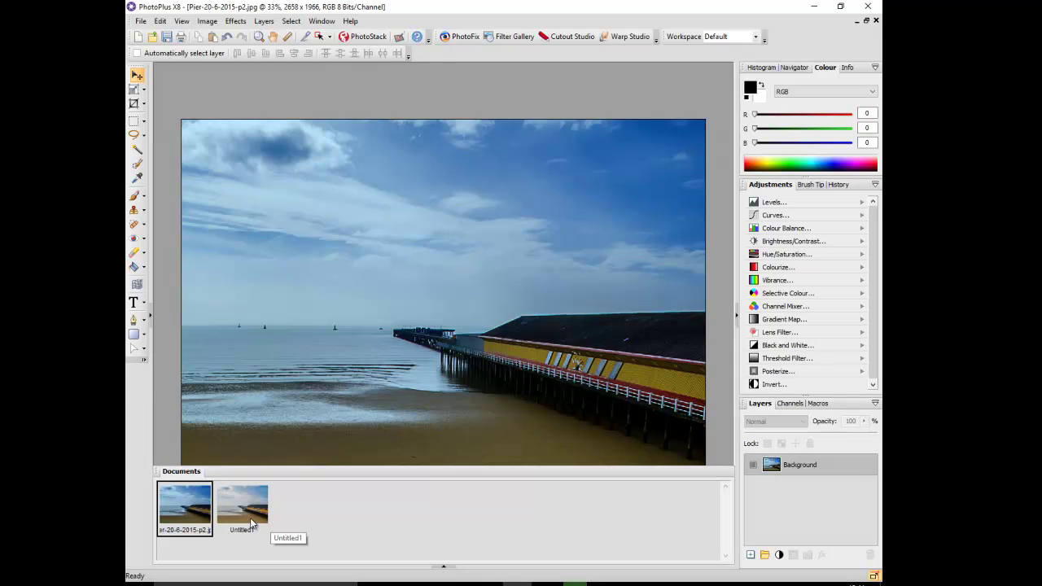
{"action": "left_click", "coordinate": [252, 524]}
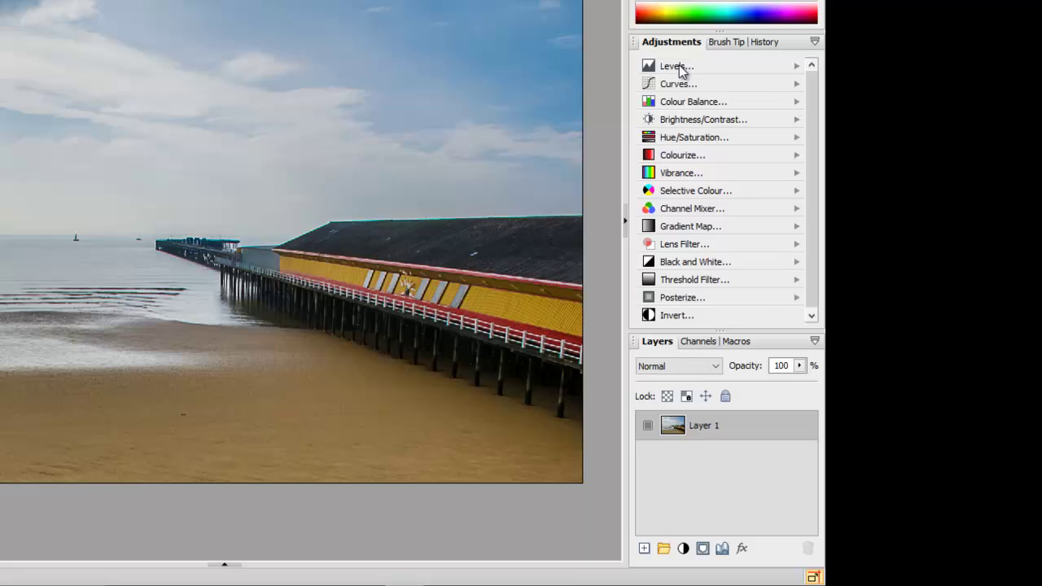
{"action": "left_click", "coordinate": [785, 197]}
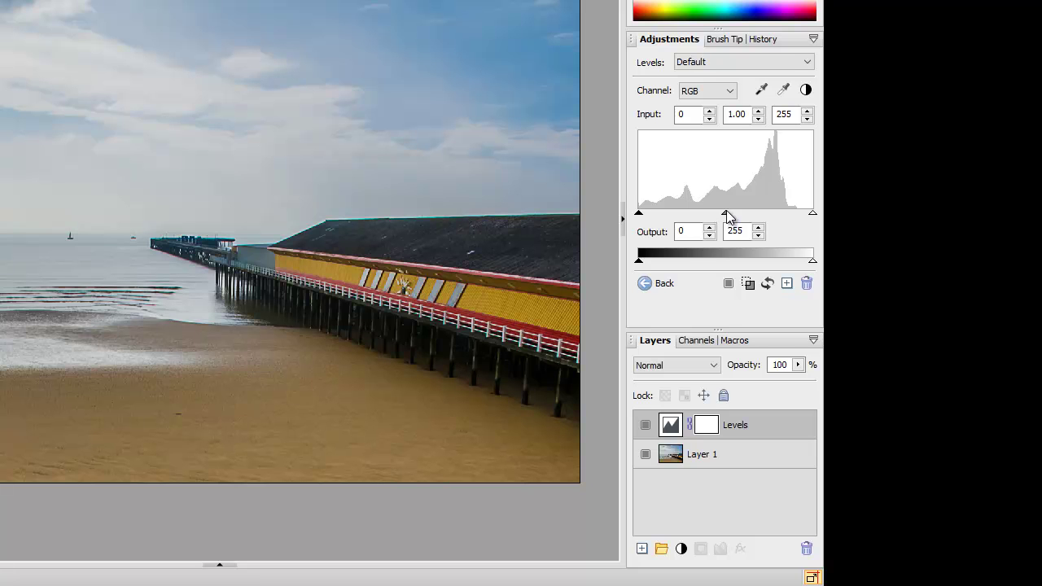
{"action": "left_click_drag", "start_coordinate": [726, 211], "coordinate": [729, 211]}
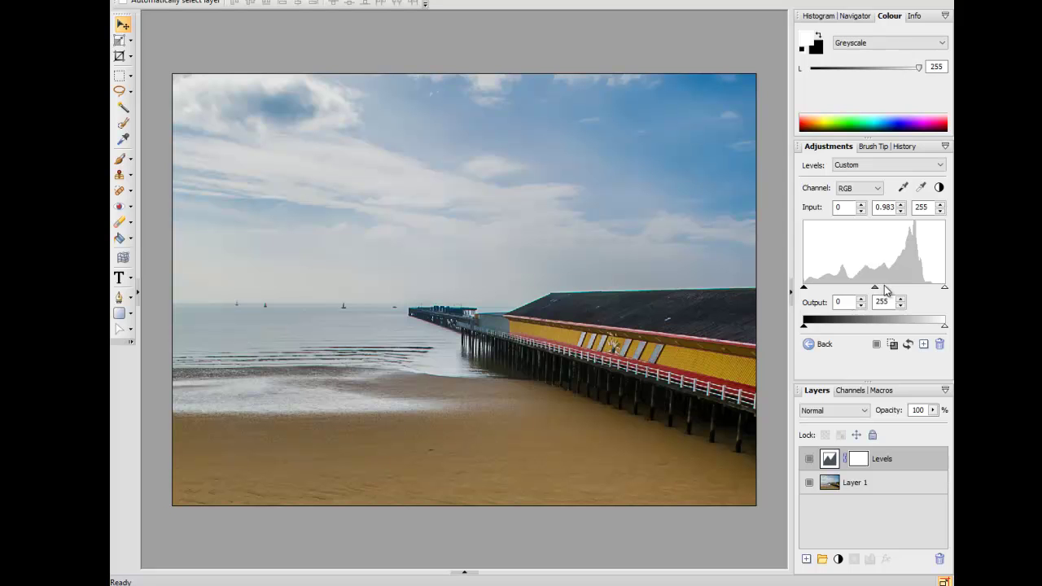
{"action": "left_click_drag", "start_coordinate": [874, 288], "coordinate": [887, 290]}
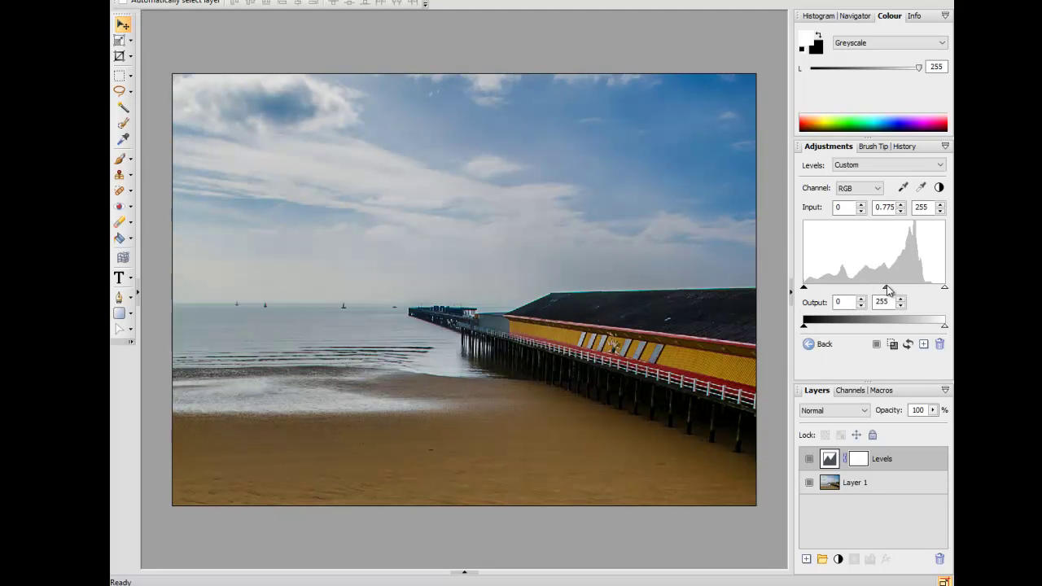
{"action": "left_click_drag", "start_coordinate": [895, 208], "coordinate": [877, 207]}
{"action": "type", "text": "0"}
- Select Layer 1 and reselect the Levels adjustment layer to bring back its editable settings
{"action": "left_click", "coordinate": [911, 485]}
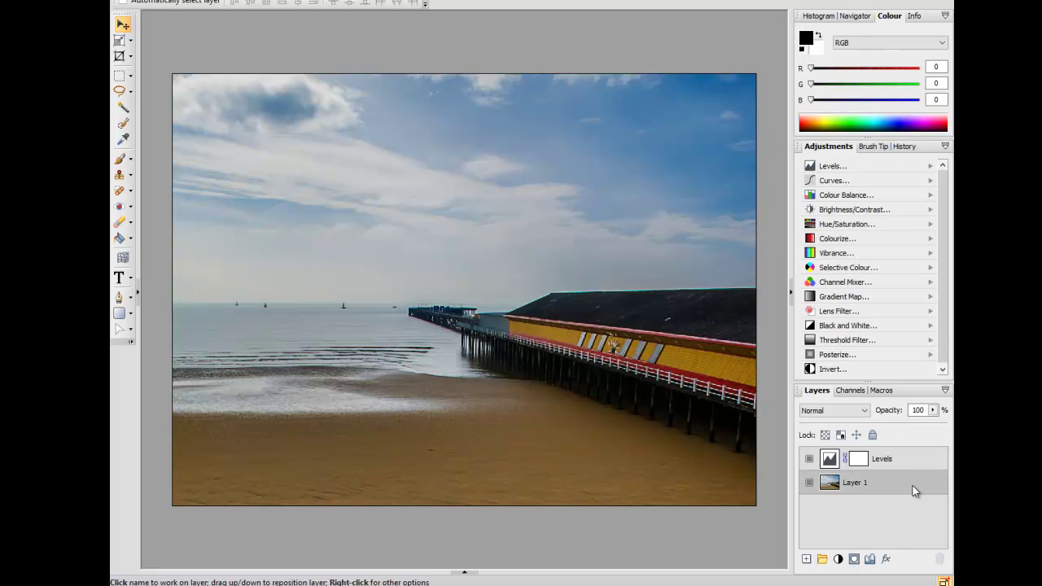
{"action": "left_click", "coordinate": [909, 461]}
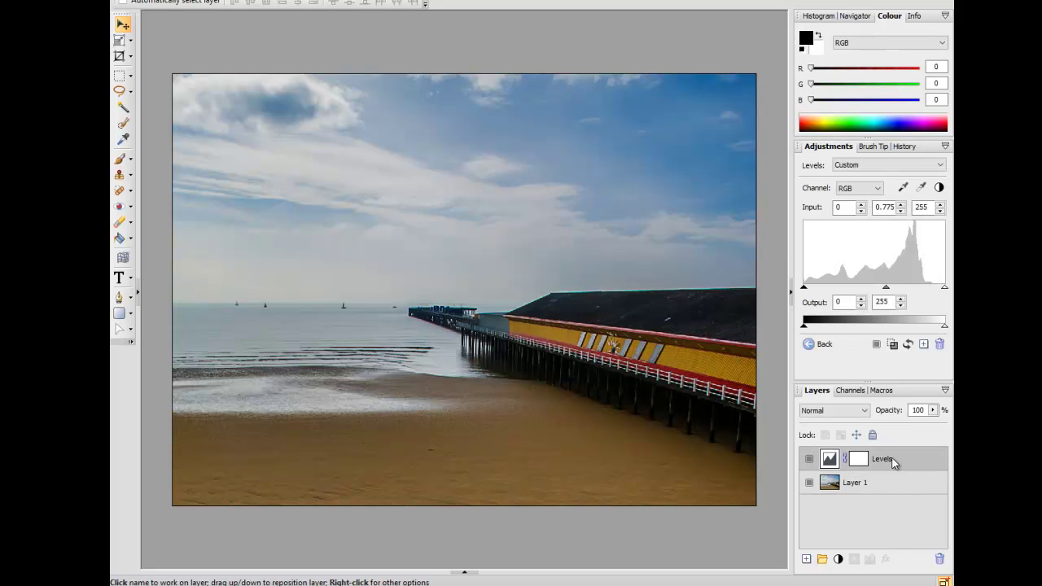
- Alternate the selection between Layer 1 and the Levels layer to inspect the adjustment layer's editable settings, ending on Levels
{"action": "left_click", "coordinate": [905, 487]}
{"action": "left_click", "coordinate": [905, 458]}
{"action": "left_click", "coordinate": [907, 487]}
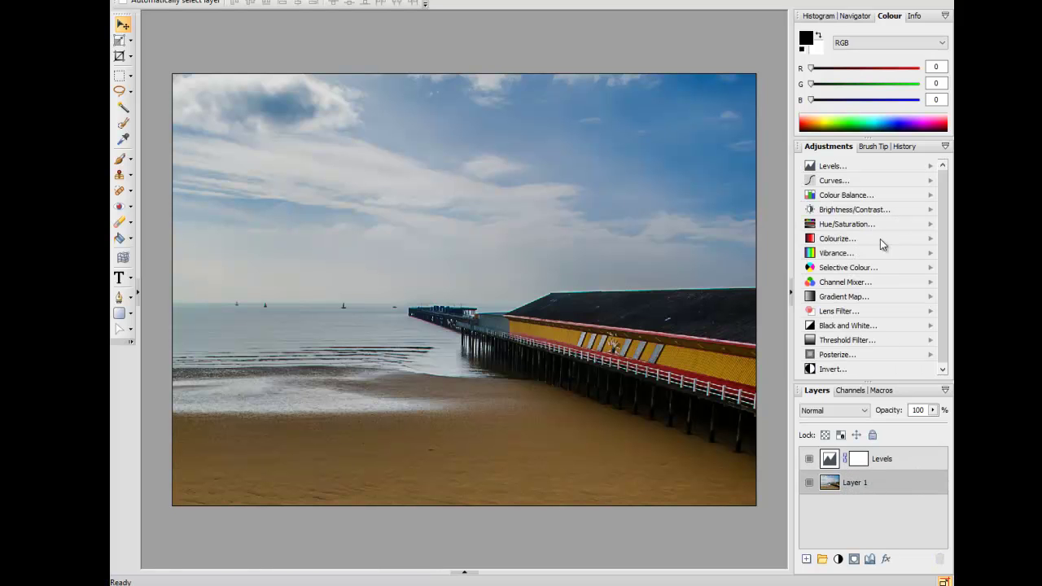
{"action": "left_click", "coordinate": [908, 465]}
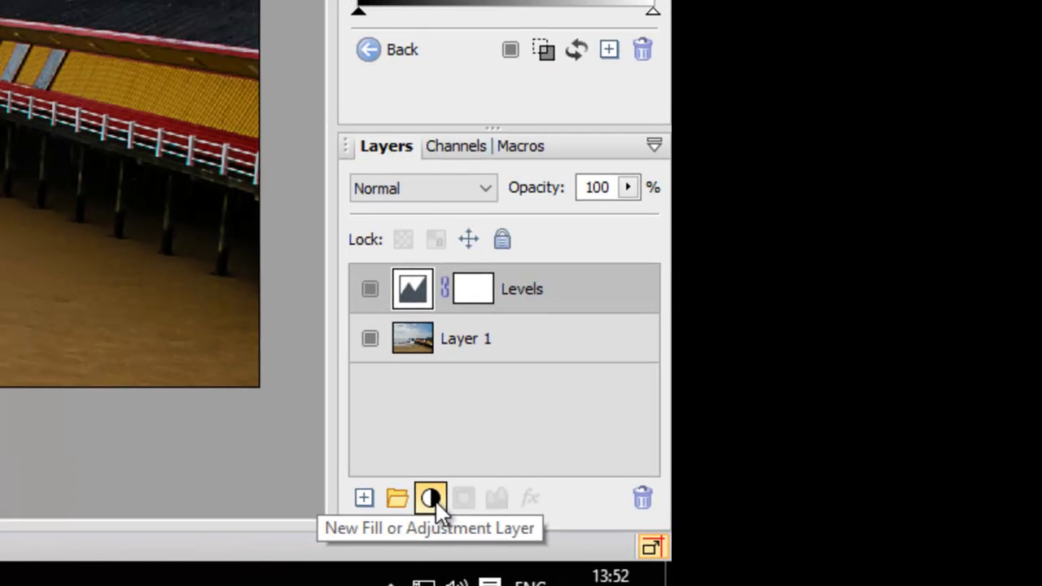
- Add a Vibrance adjustment layer above the Levels layer and set its vibrance to 50
{"action": "left_click", "coordinate": [435, 500]}
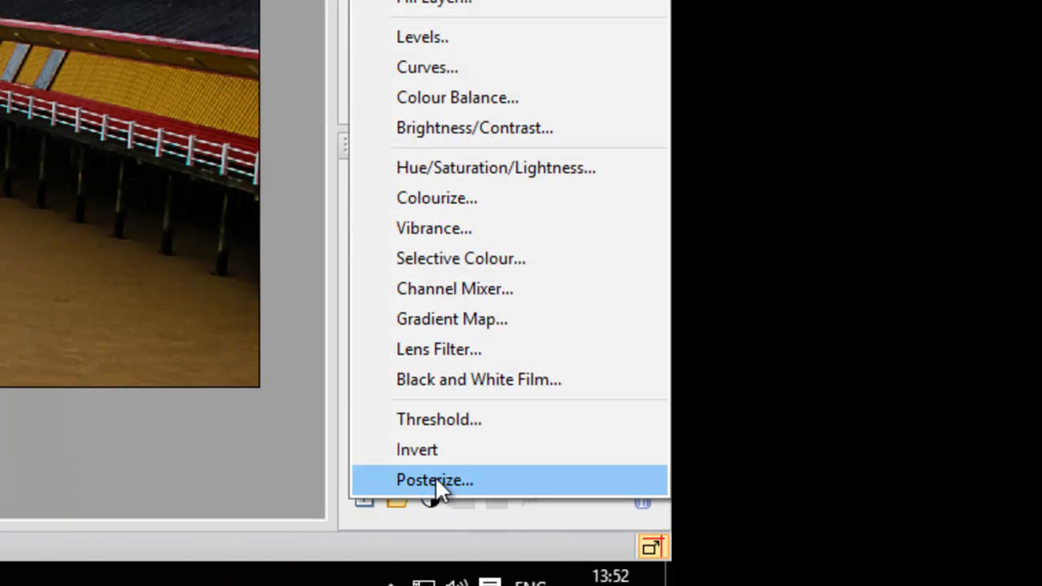
{"action": "left_click", "coordinate": [455, 235]}
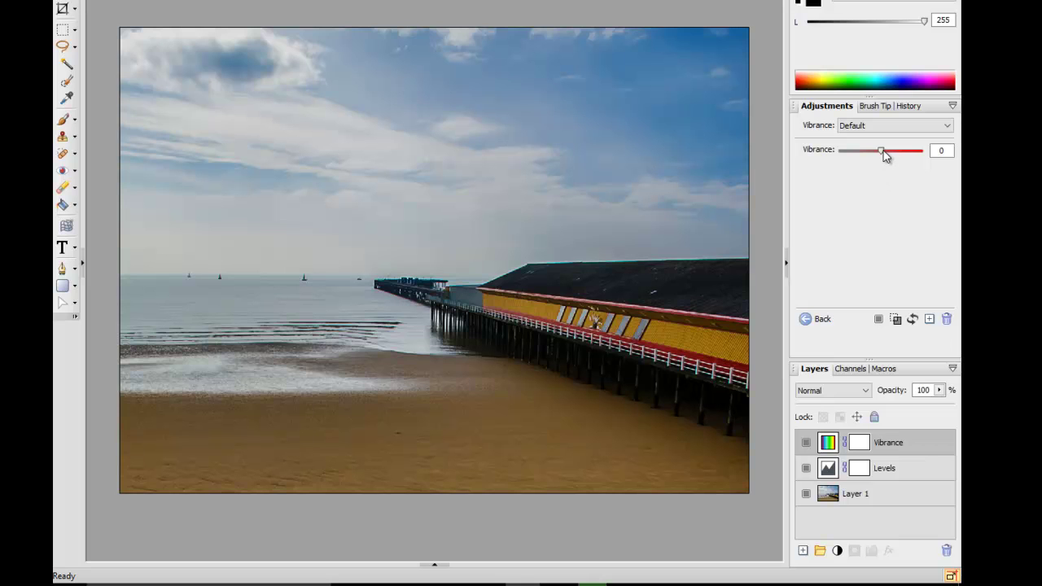
{"action": "left_click_drag", "start_coordinate": [885, 156], "coordinate": [935, 149]}
{"action": "type", "text": "50"}
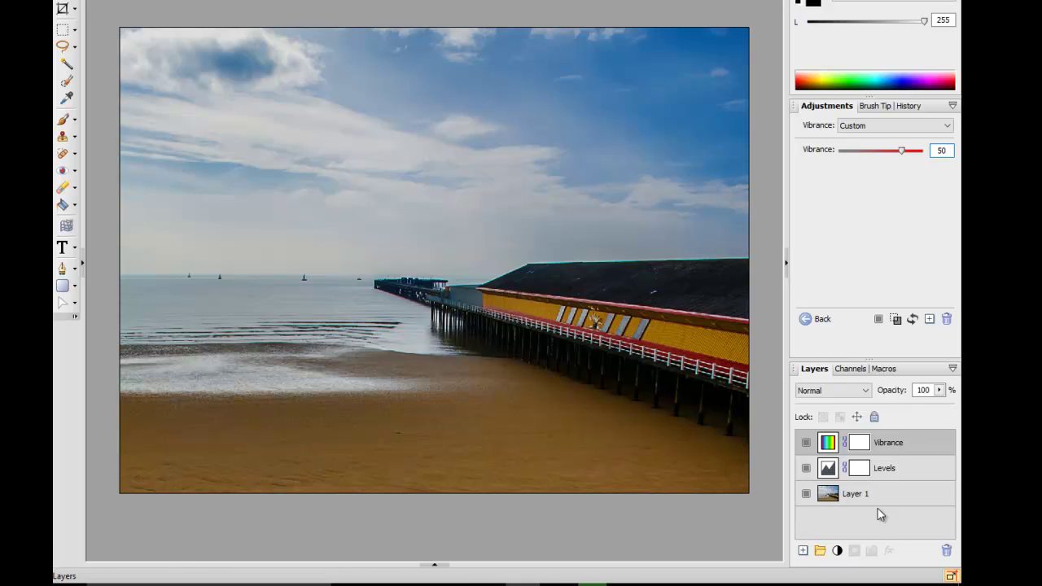
- Add a Lens Filter adjustment layer above Vibrance using the Cool Filter 2 preset with the density set to 30
{"action": "left_click", "coordinate": [838, 551]}
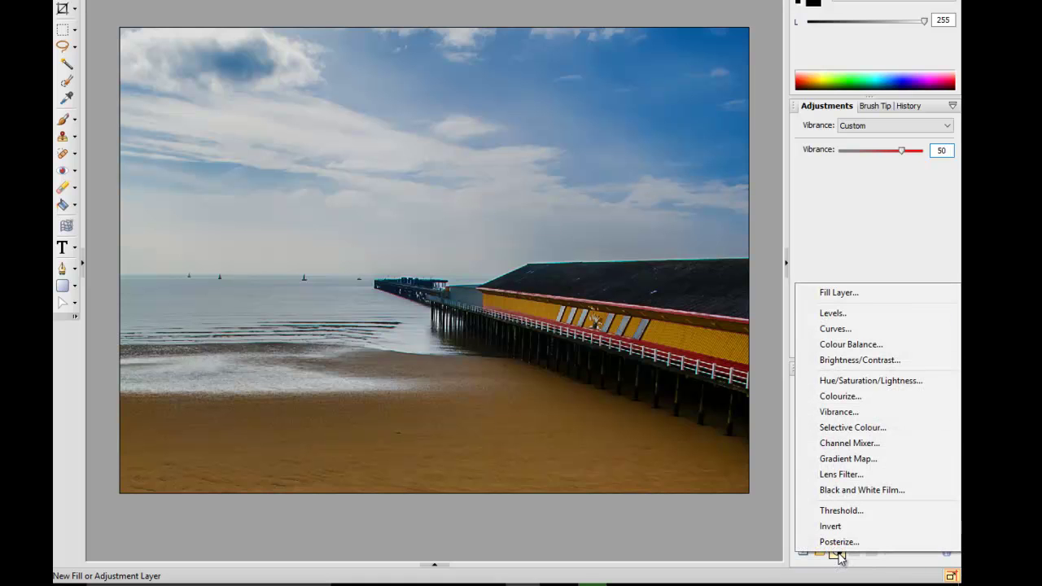
{"action": "left_click", "coordinate": [841, 473]}
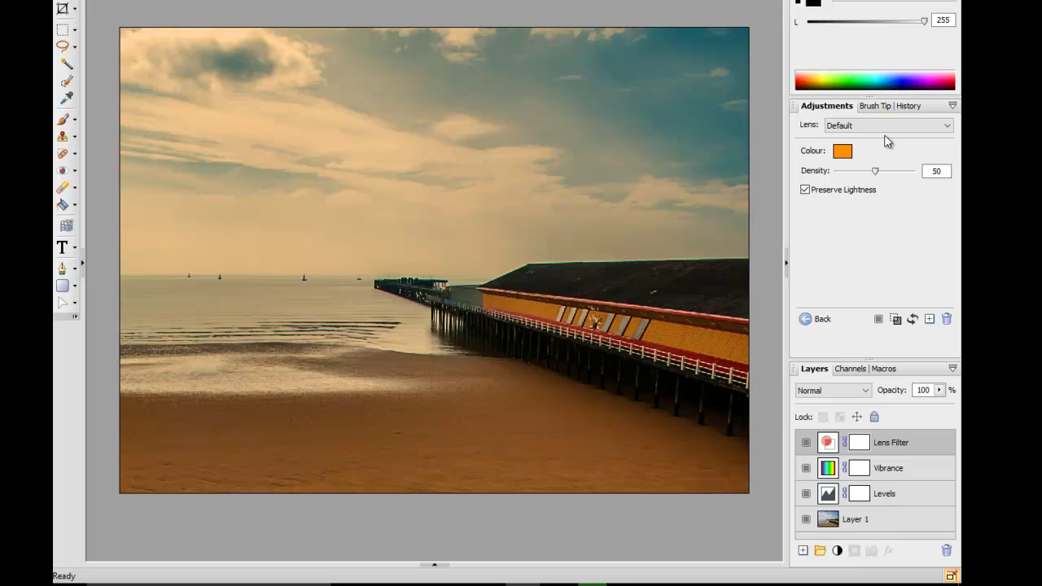
{"action": "left_click", "coordinate": [948, 127]}
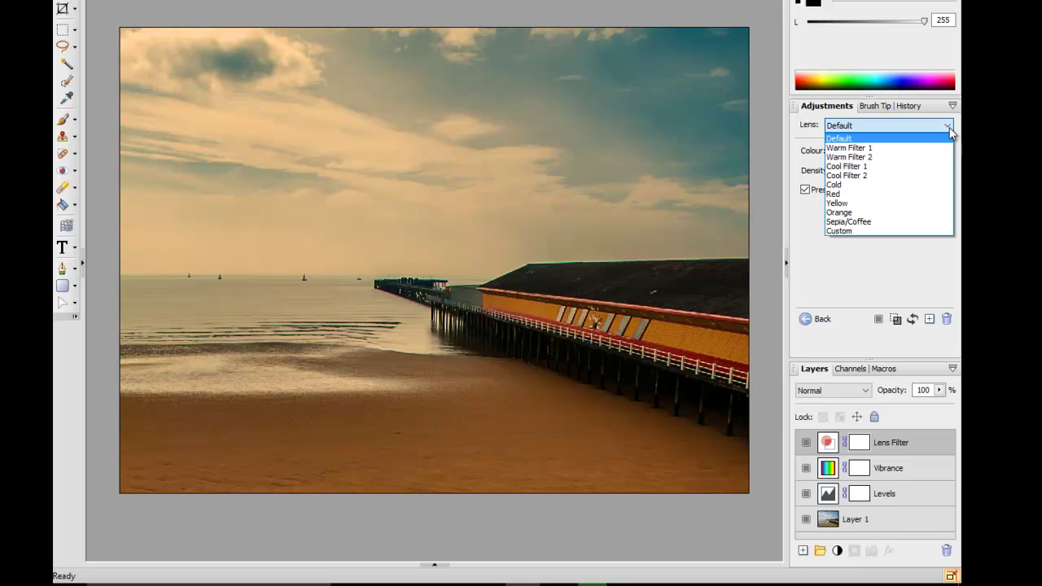
{"action": "left_click", "coordinate": [854, 177]}
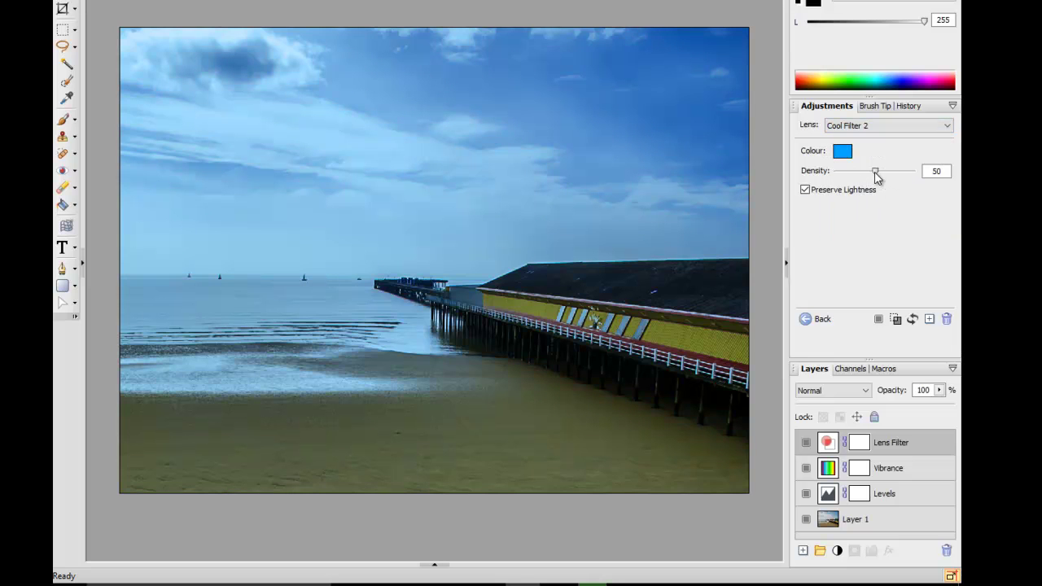
{"action": "left_click", "coordinate": [924, 173]}
{"action": "type", "text": "30"}
- Compare the directly edited Pier-20-6-2015-p2.jpg with the layered Untitled1 by switching between both documents, ending on Untitled1
{"action": "left_click", "coordinate": [434, 564]}
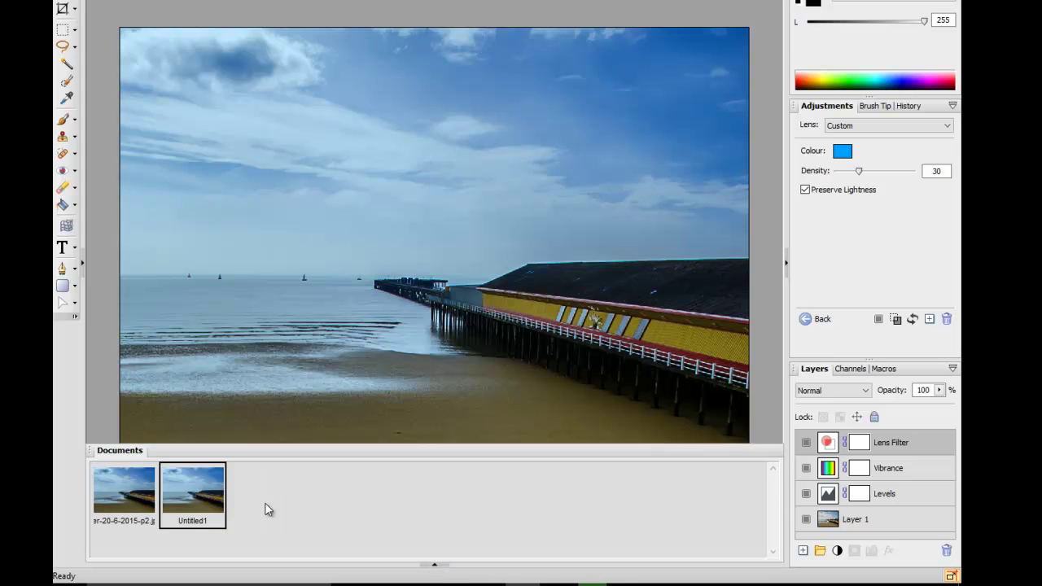
{"action": "left_click", "coordinate": [116, 497]}
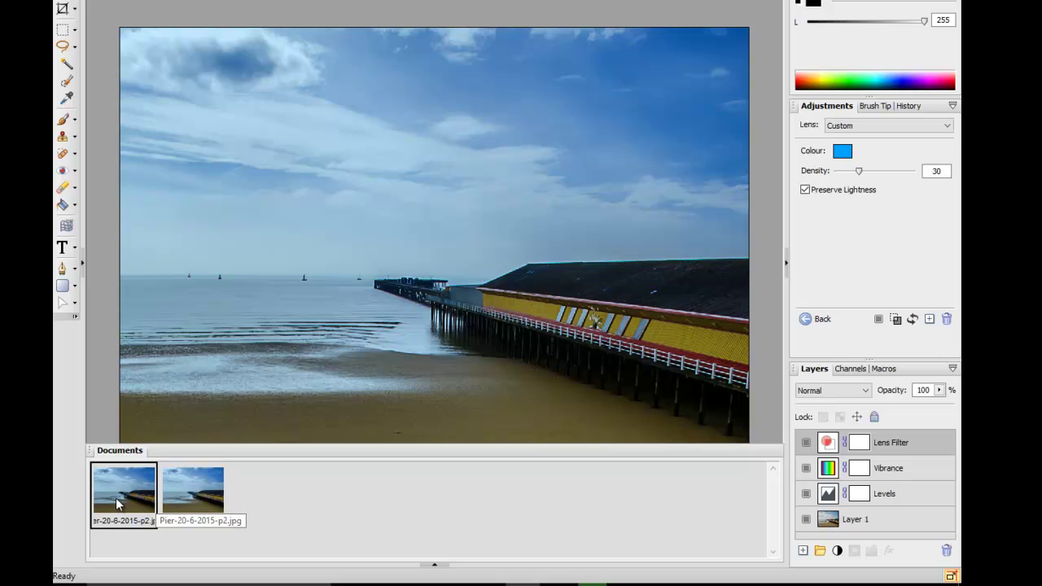
{"action": "left_click", "coordinate": [183, 500]}
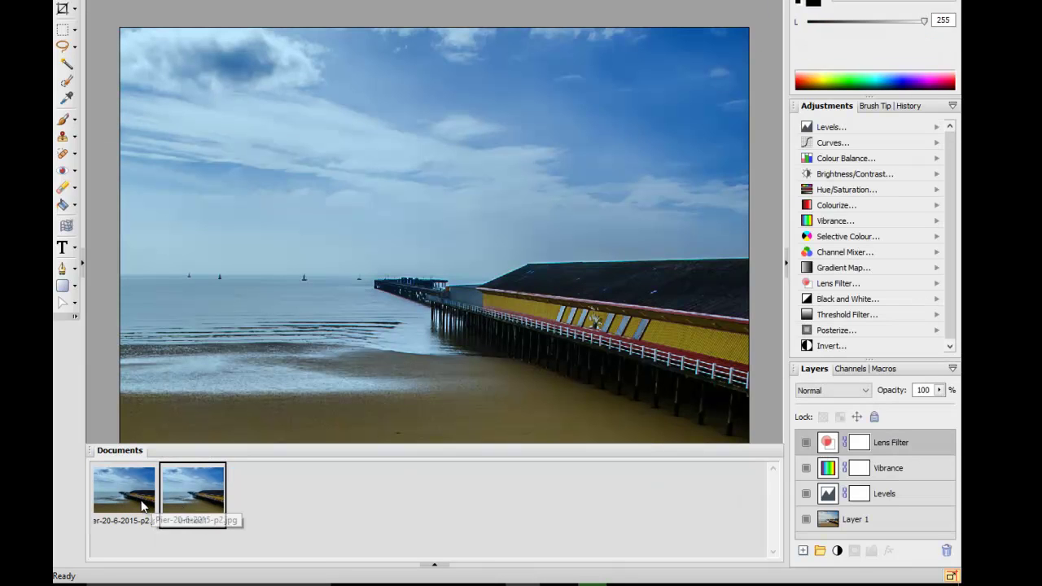
{"action": "left_click", "coordinate": [138, 501]}
{"action": "left_click", "coordinate": [190, 499]}
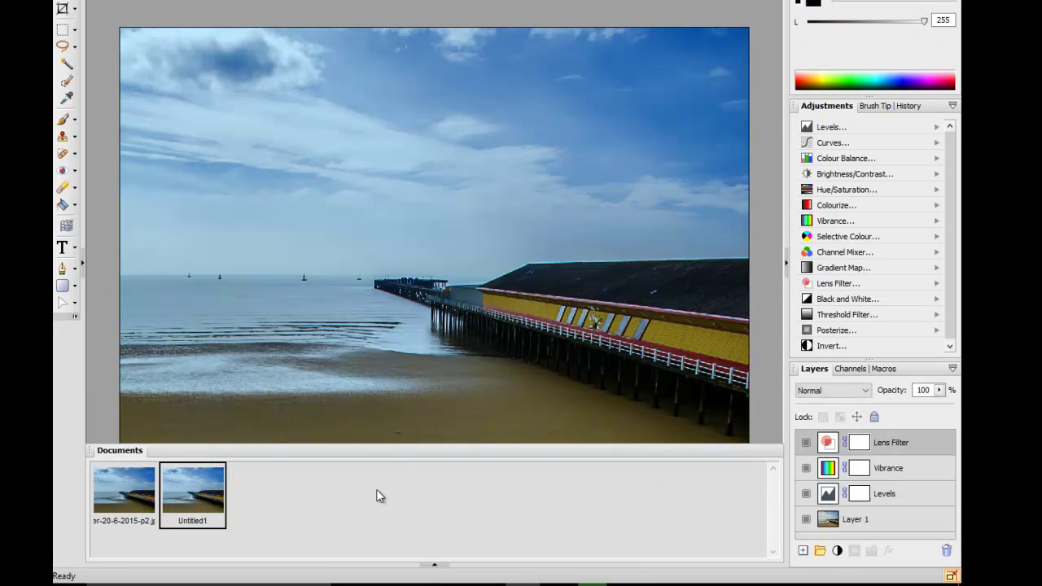
{"action": "left_click", "coordinate": [113, 485]}
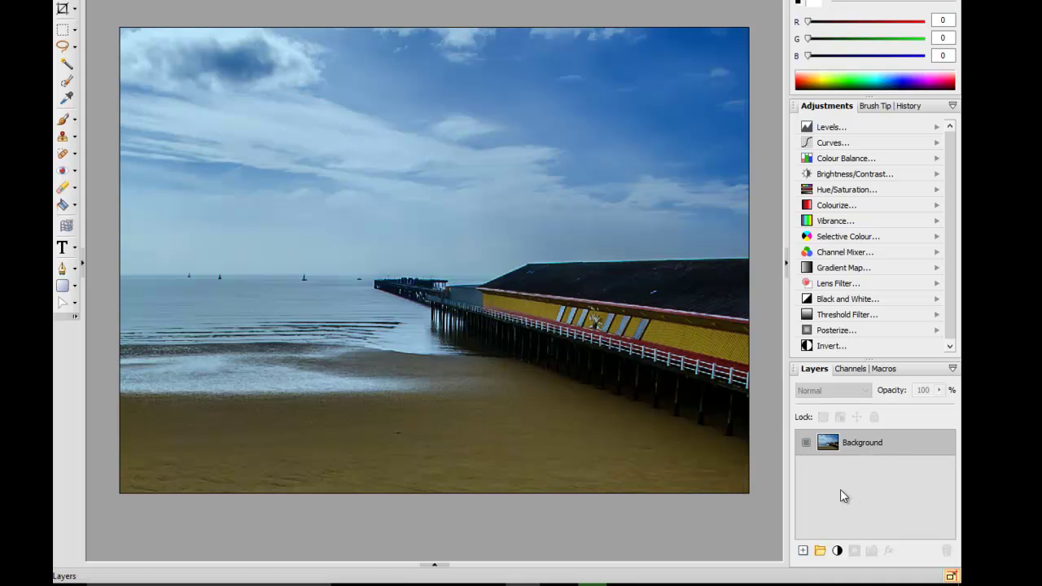
{"action": "left_click", "coordinate": [434, 564]}
{"action": "left_click", "coordinate": [187, 492]}
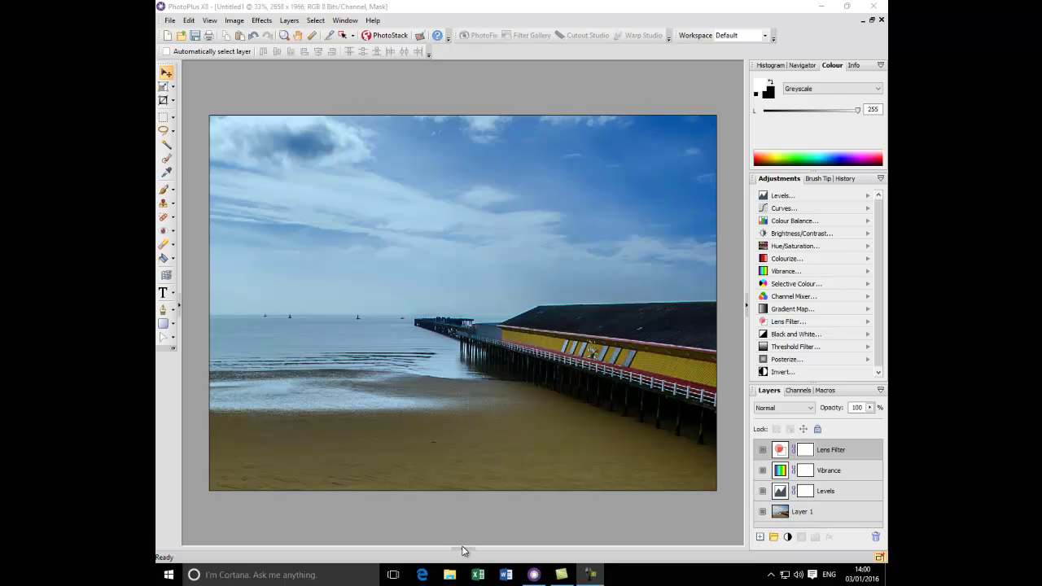
- Switch to Pier-20-6-2015-p2.jpg and try a direct Vibrance adjustment of -89 on its Background layer, then discard it
{"action": "left_click", "coordinate": [461, 548]}
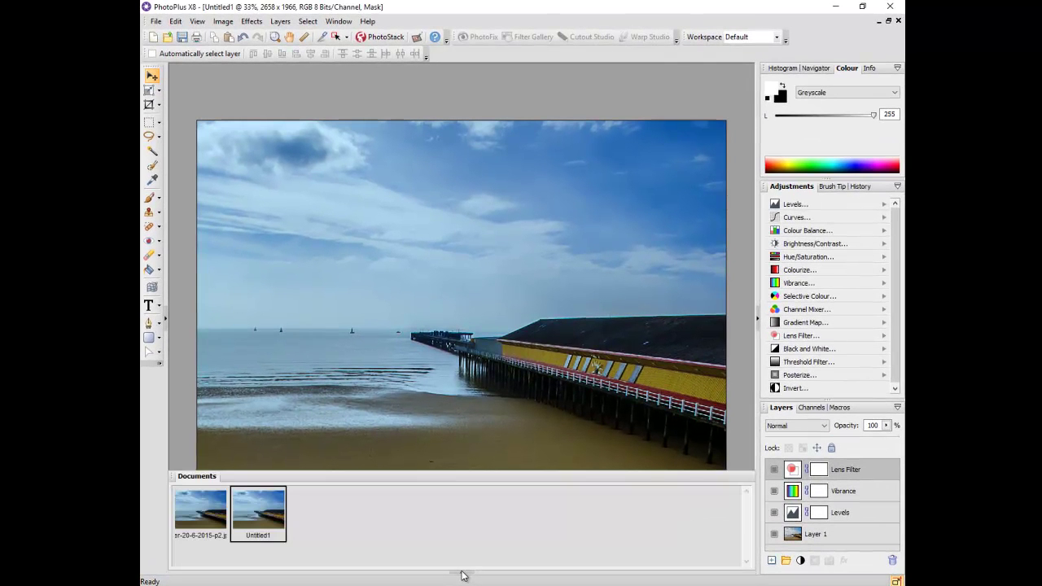
{"action": "left_click", "coordinate": [199, 513]}
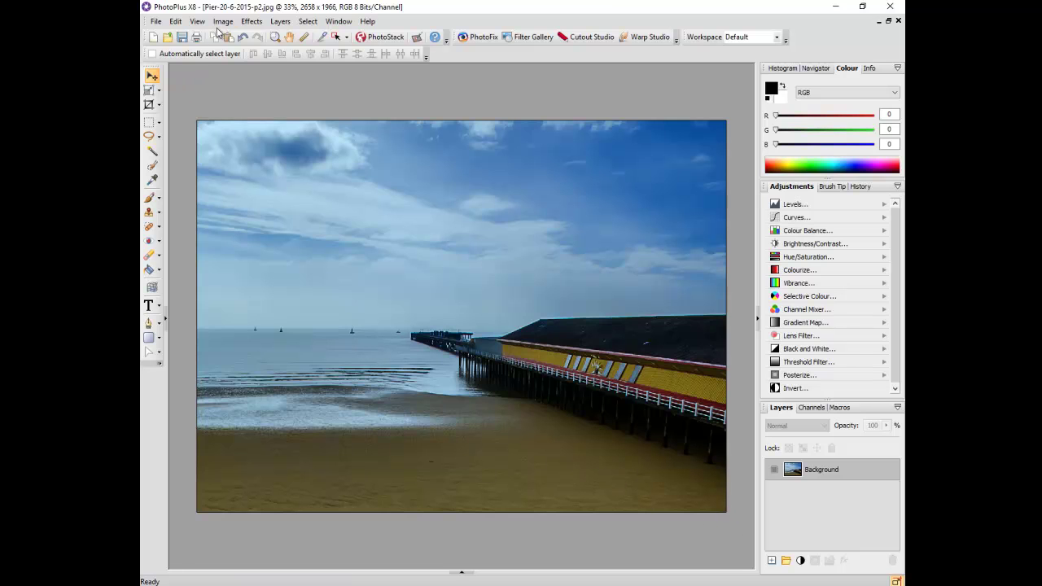
{"action": "left_click", "coordinate": [228, 22]}
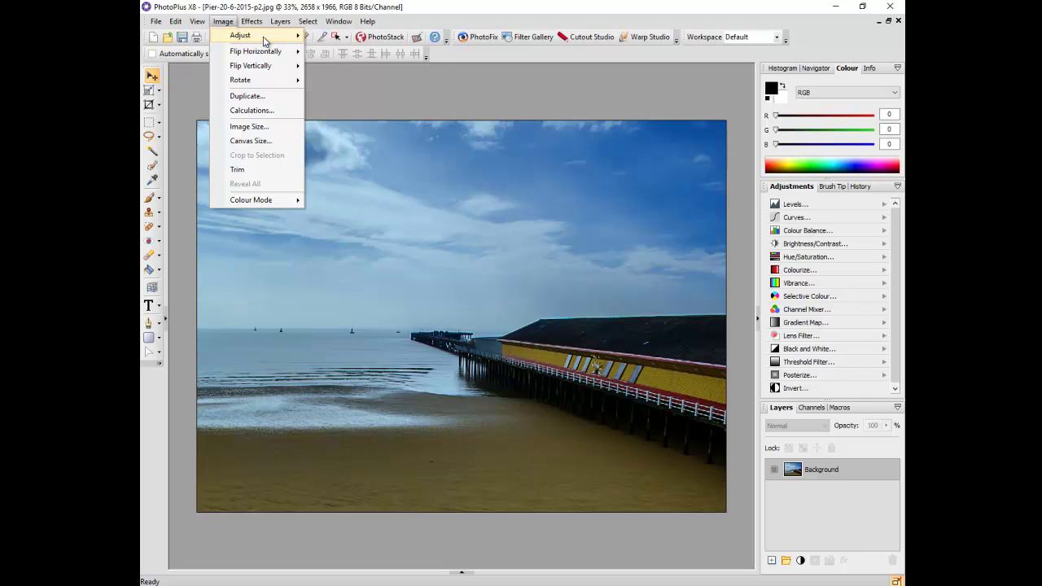
{"action": "mouse_move", "coordinate": [264, 39]}
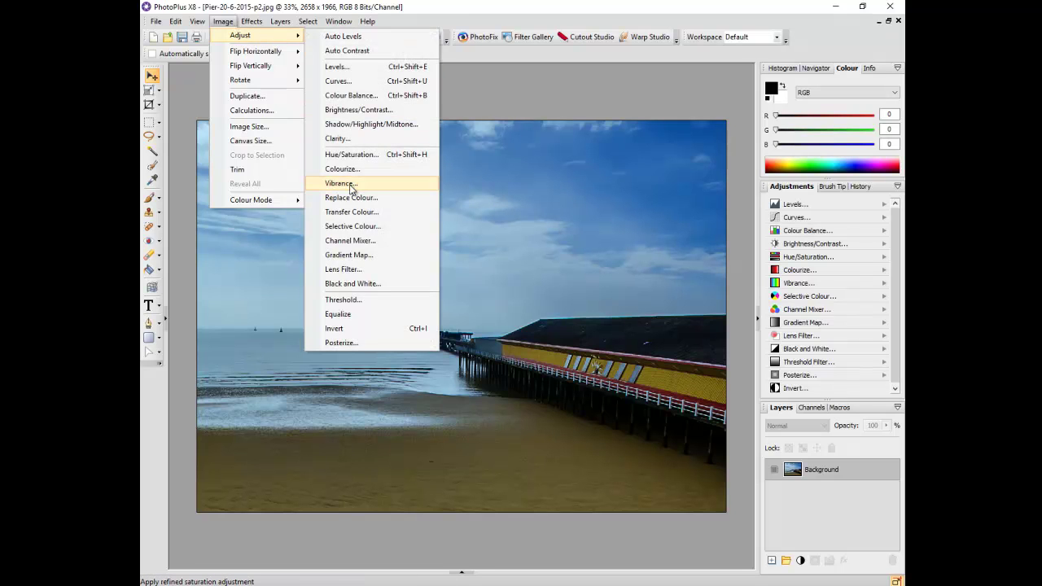
{"action": "left_click", "coordinate": [345, 184]}
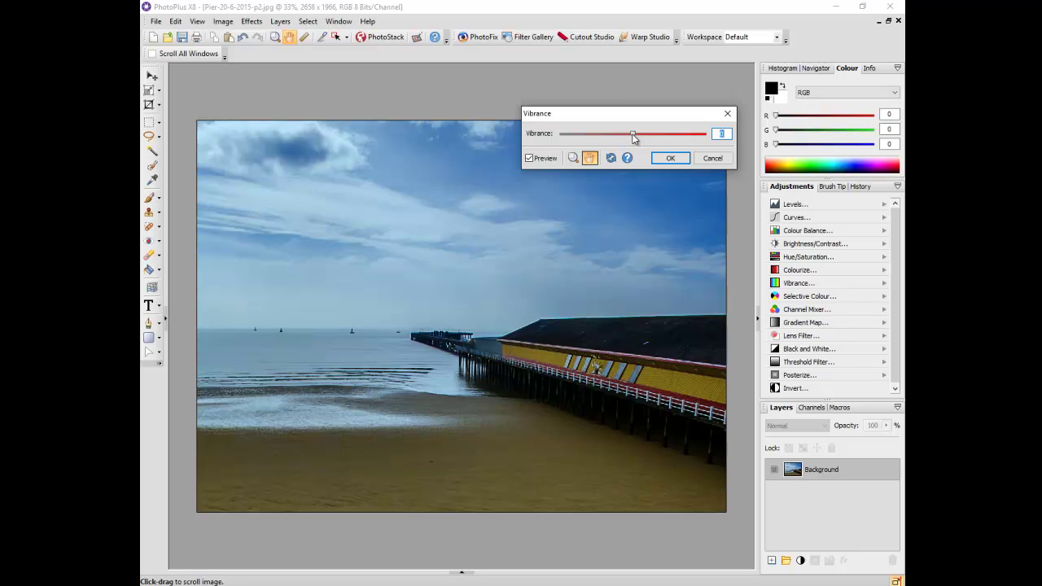
{"action": "left_click_drag", "start_coordinate": [631, 134], "coordinate": [568, 136]}
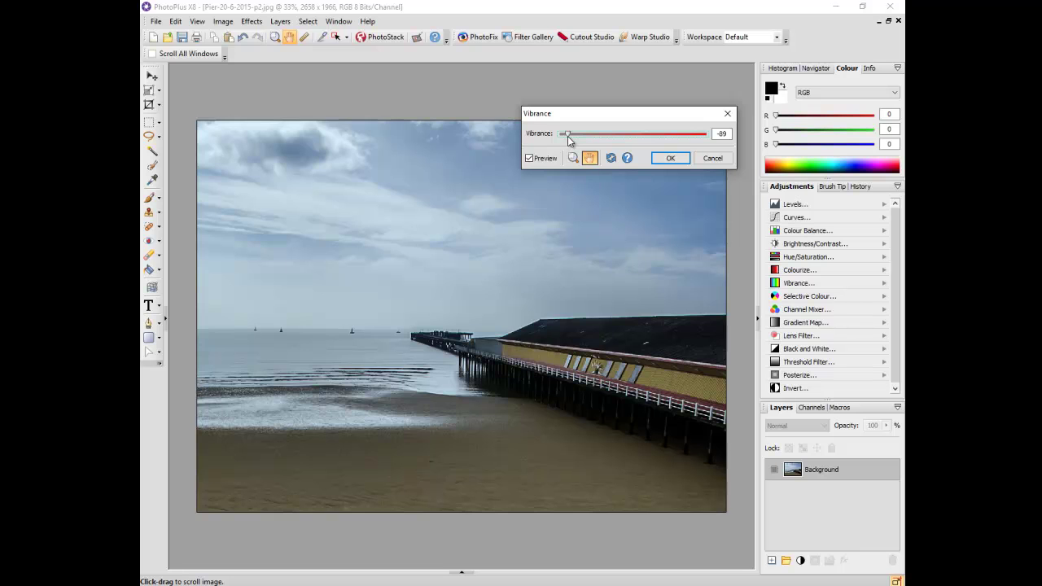
{"action": "left_click", "coordinate": [713, 157]}
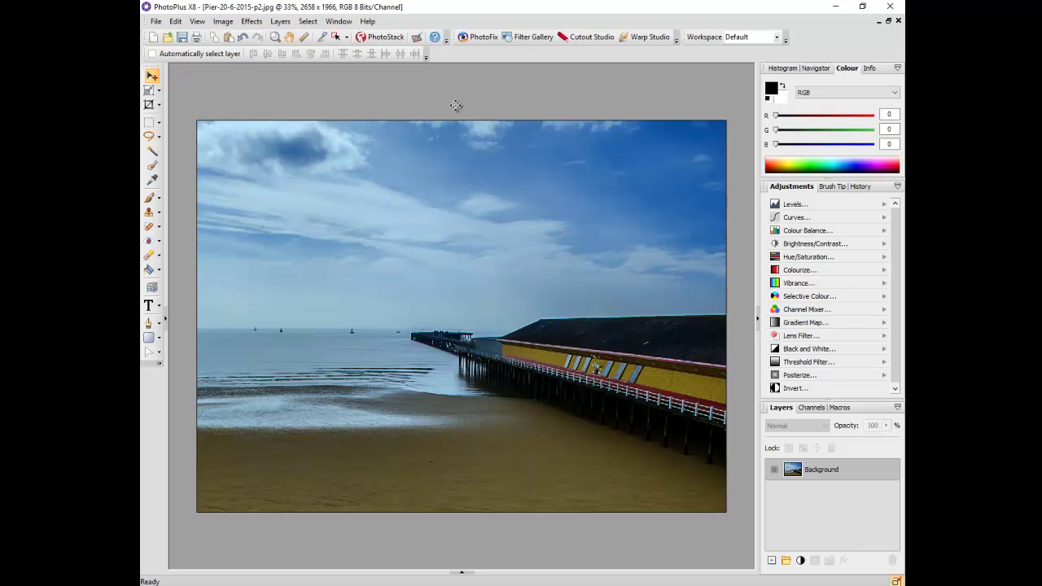
- Switch to Untitled1 and review the stored settings of the Vibrance, Levels and Lens Filter adjustment layers
{"action": "left_click", "coordinate": [461, 573]}
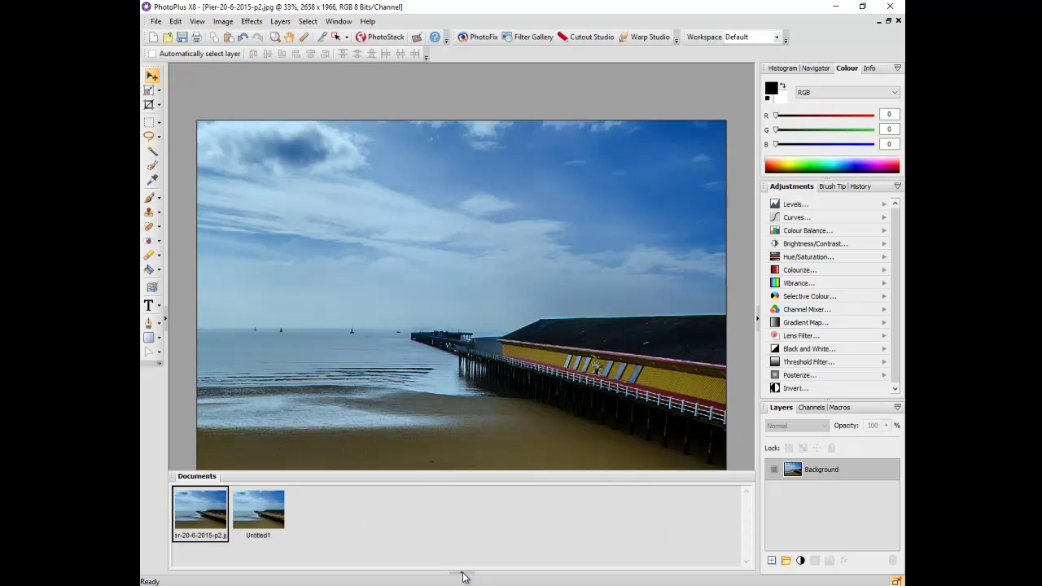
{"action": "left_click", "coordinate": [279, 524]}
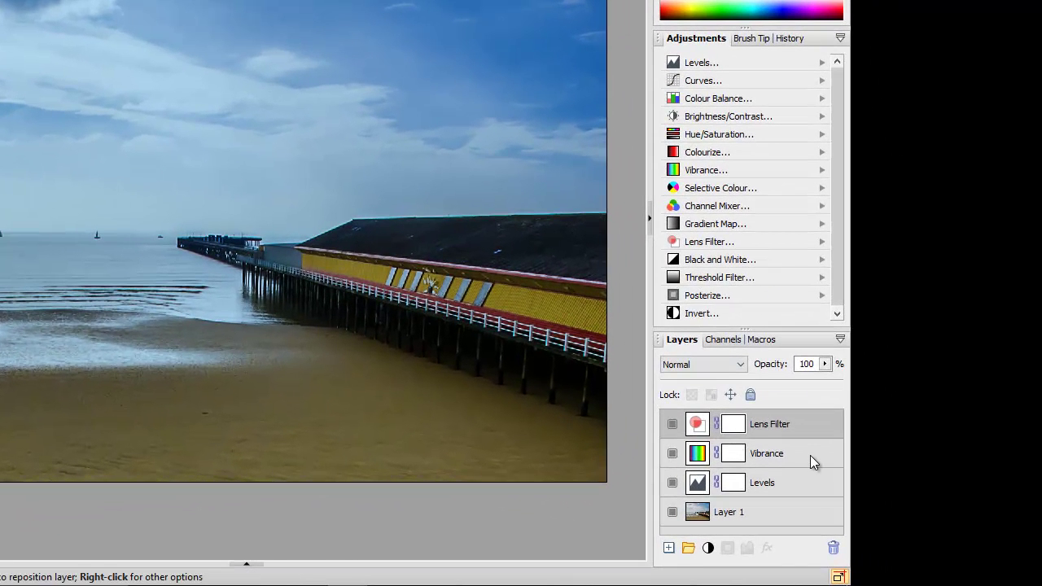
{"action": "left_click", "coordinate": [811, 455]}
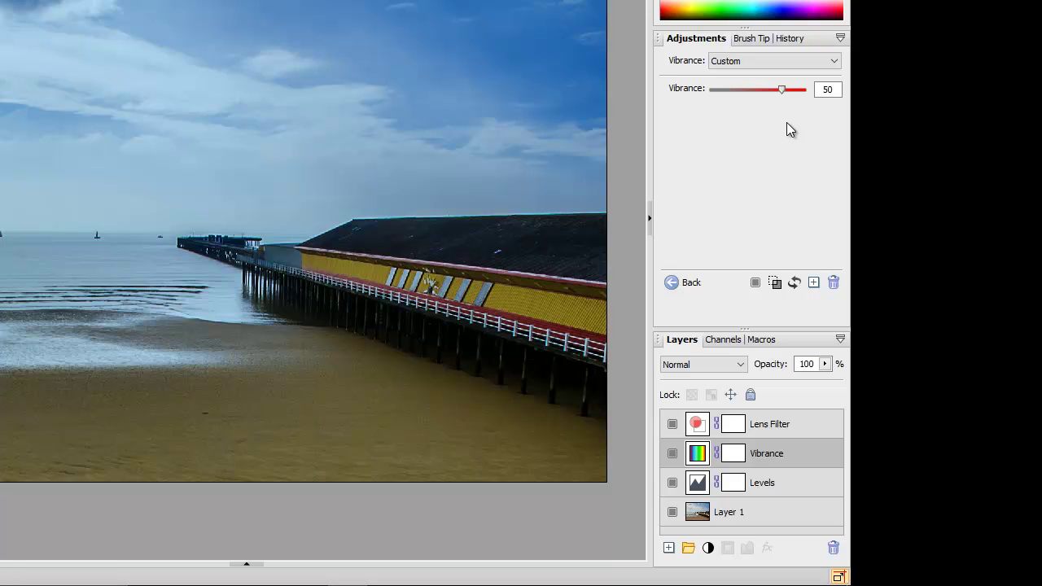
{"action": "left_click", "coordinate": [804, 486]}
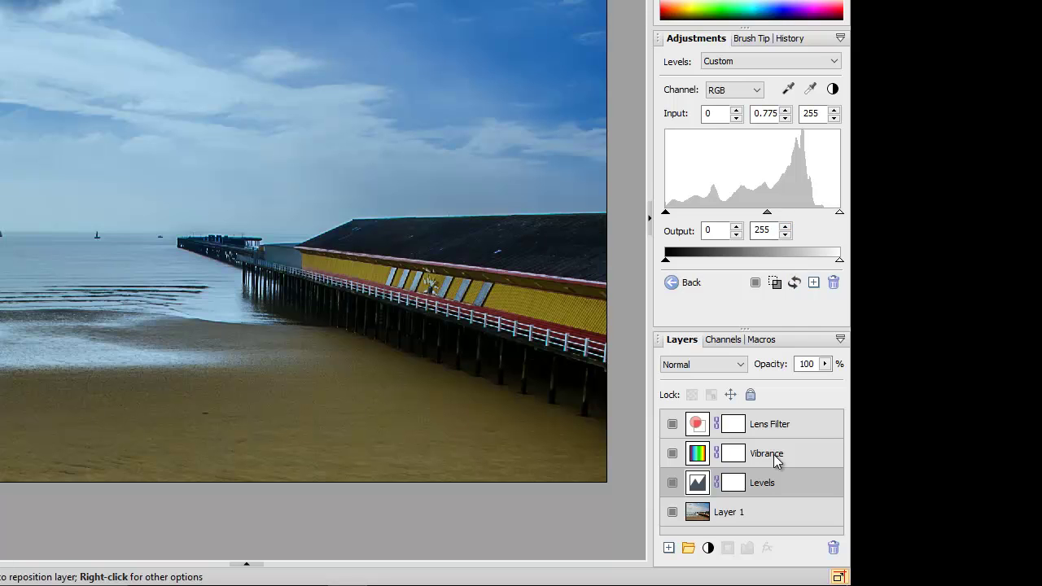
{"action": "left_click", "coordinate": [816, 428]}
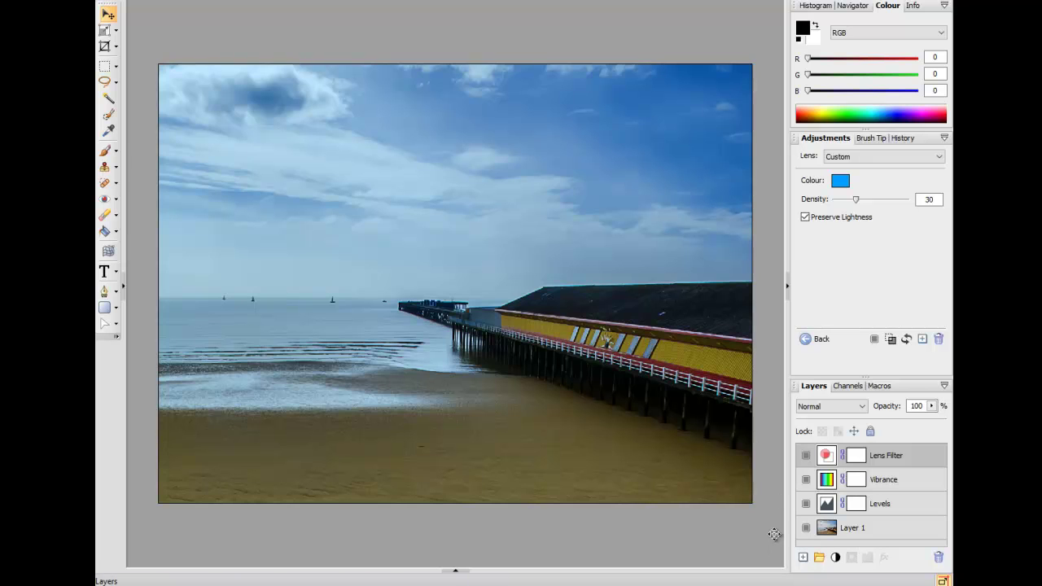
- Hide and show the Vibrance adjustment layer twice to compare the photo with and without it, leaving it shown
{"action": "left_click", "coordinate": [806, 484]}
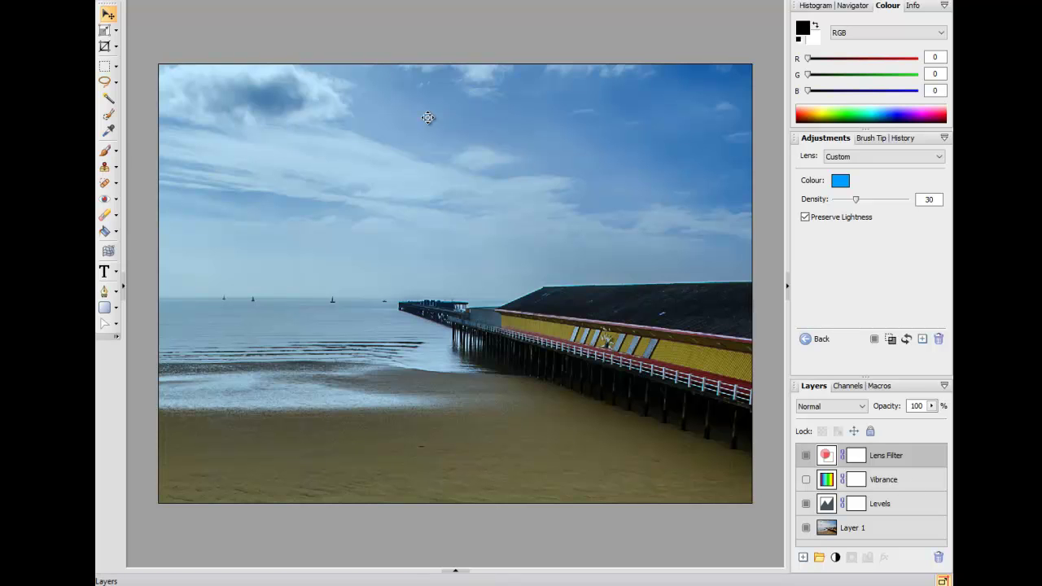
{"action": "left_click", "coordinate": [806, 485]}
{"action": "left_click", "coordinate": [806, 486]}
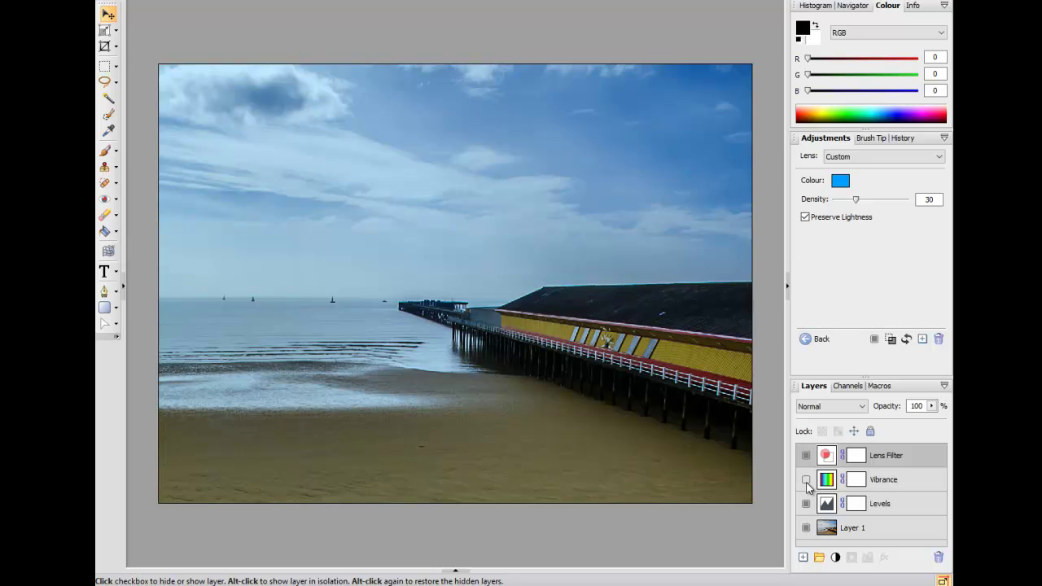
{"action": "left_click", "coordinate": [806, 480]}
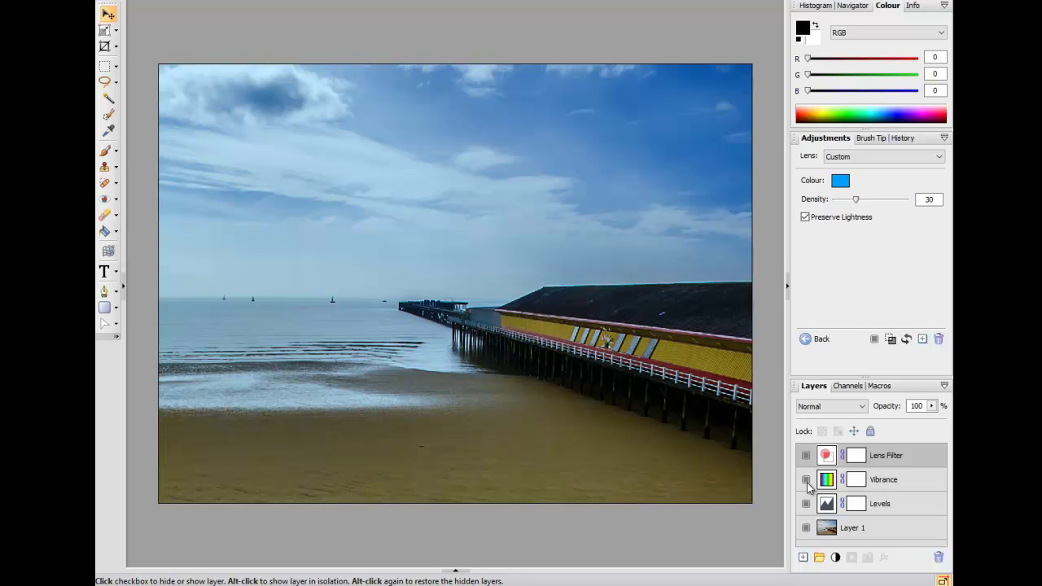
- Select the Vibrance adjustment layer and check which layer commands are available for it, without applying any
{"action": "left_click", "coordinate": [915, 479]}
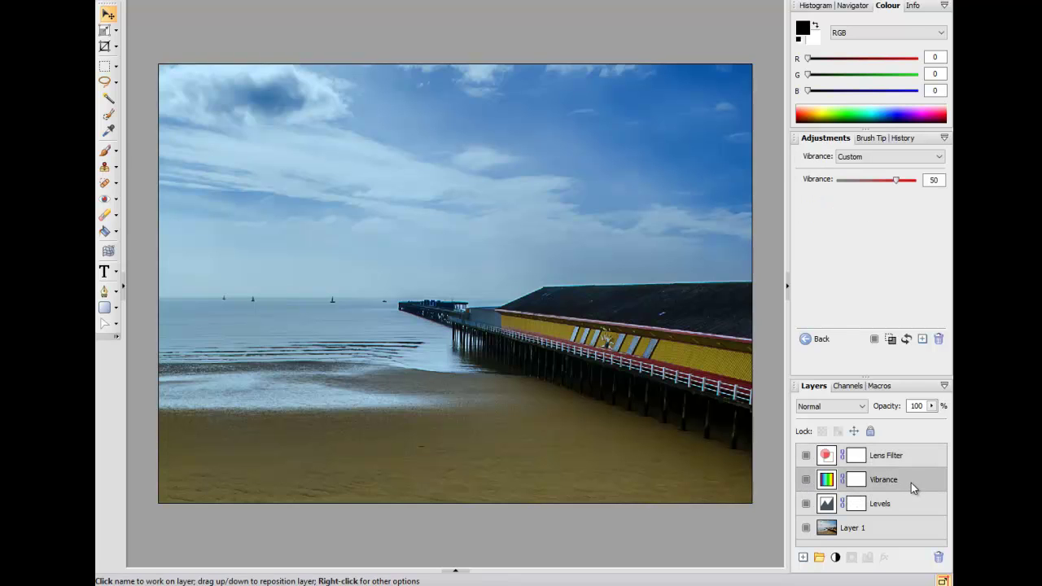
{"action": "right_click", "coordinate": [912, 481]}
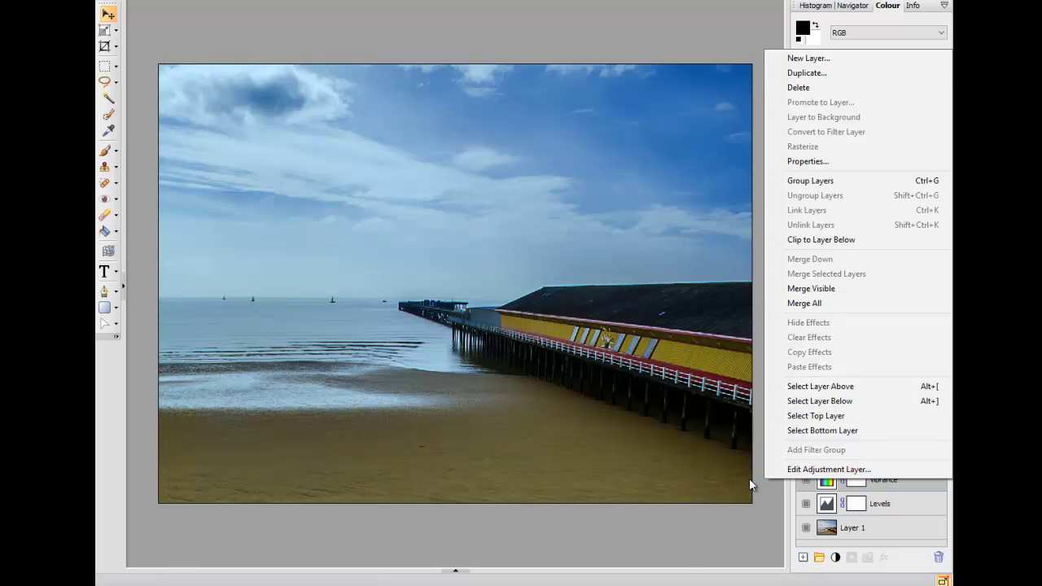
{"action": "left_click", "coordinate": [692, 533]}
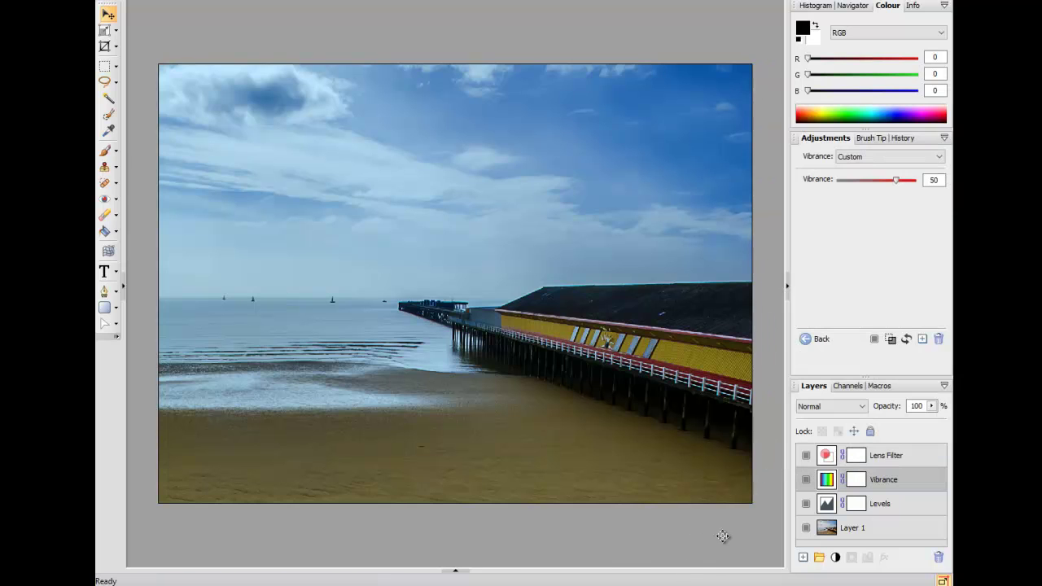